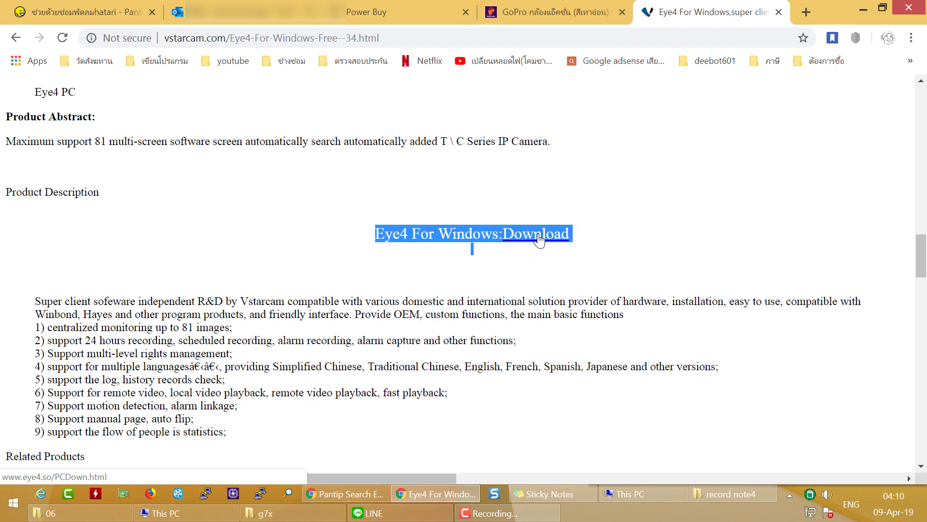
- Download the Eye4 for Windows zip (app-Eye4-VStarcam.zip) and show it in its Downloads folder
{"action": "left_click", "coordinate": [539, 239]}
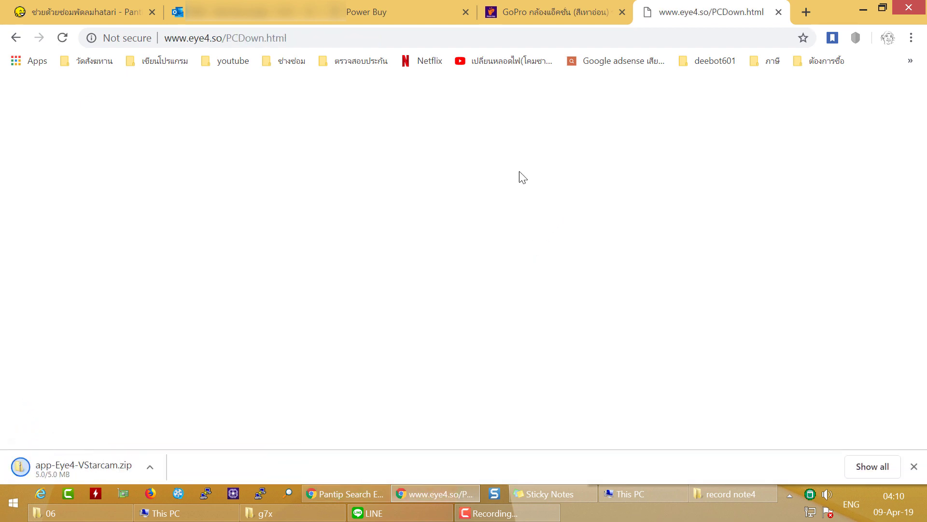
{"action": "left_click", "coordinate": [149, 468]}
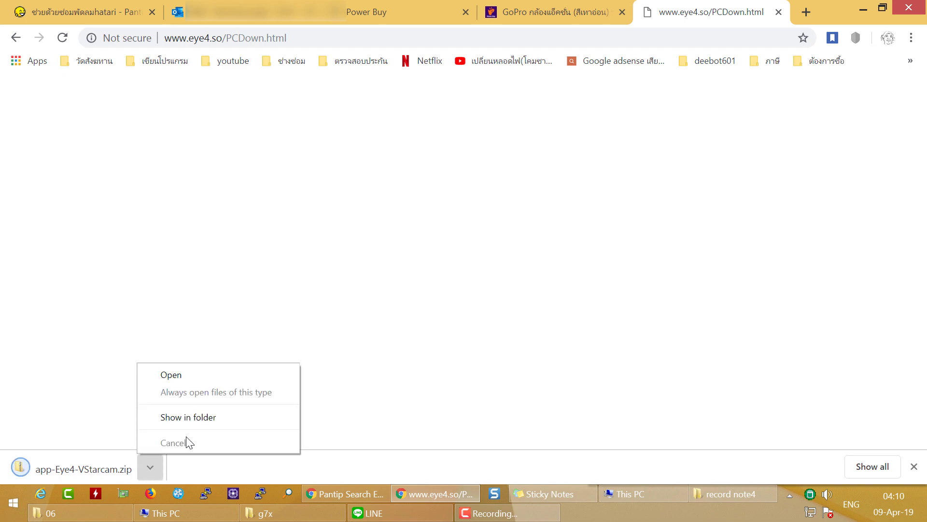
{"action": "left_click", "coordinate": [194, 418]}
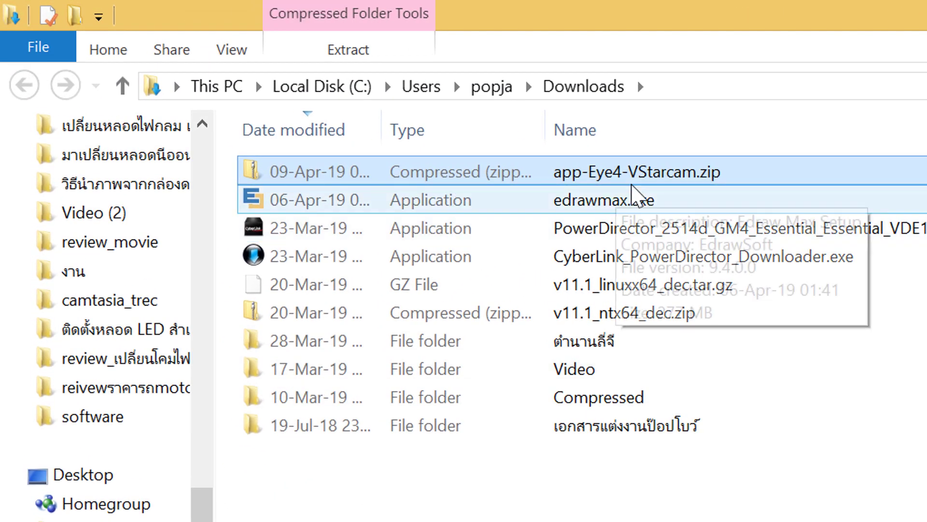
- Copy Eye4_VStarcam_1.3.1.6.exe out of the zip into the Downloads folder
{"action": "double_click", "coordinate": [342, 182]}
{"action": "right_click", "coordinate": [342, 174]}
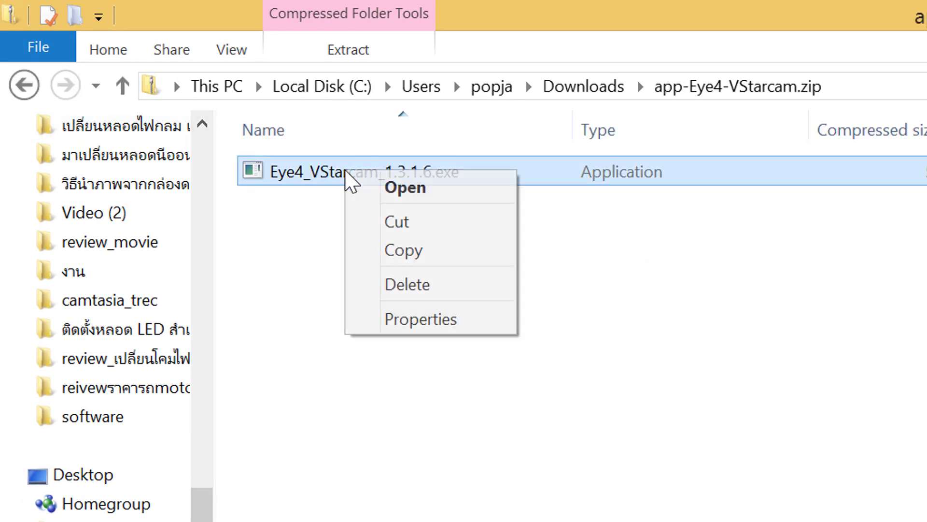
{"action": "left_click", "coordinate": [402, 249]}
{"action": "left_click", "coordinate": [24, 86]}
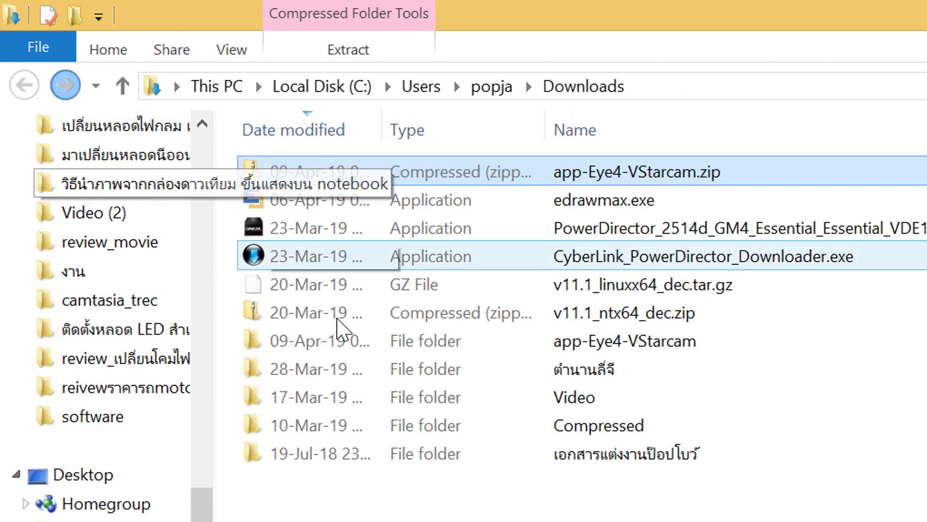
{"action": "key", "text": "ctrl+v"}
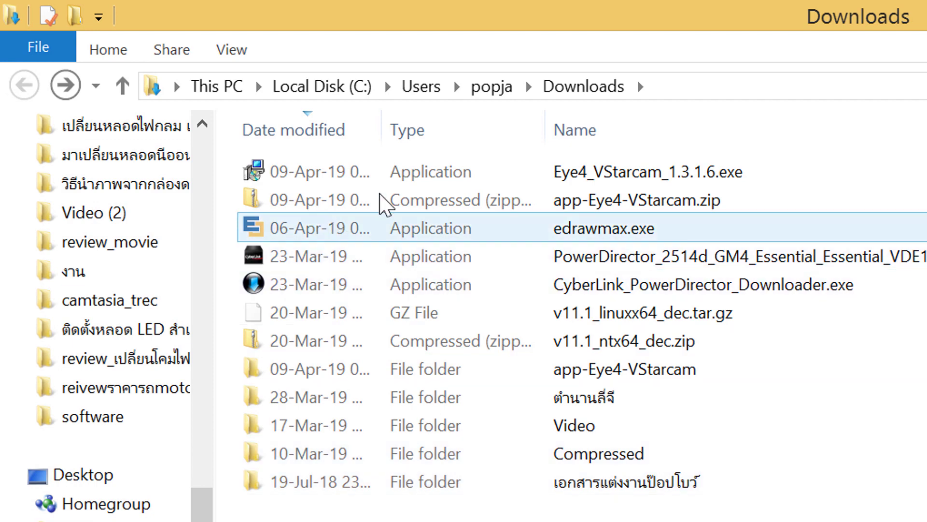
- Run the extracted Eye4_VStarcam_1.3.1.6.exe installer, confirming the security warning
{"action": "left_click", "coordinate": [471, 179]}
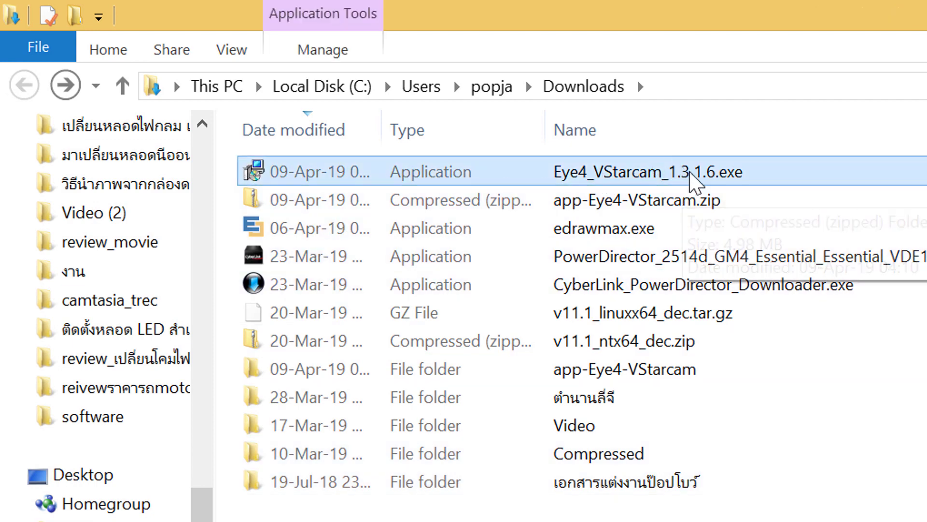
{"action": "double_click", "coordinate": [692, 173]}
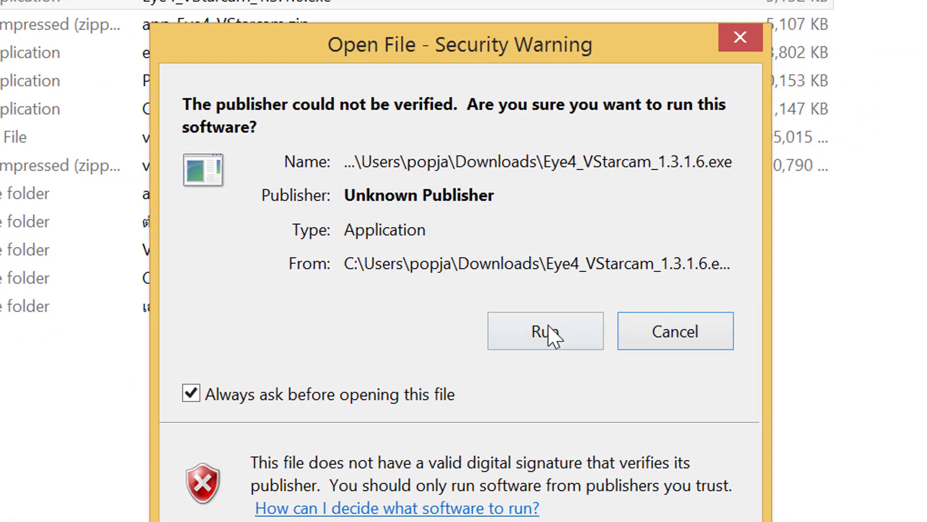
{"action": "left_click", "coordinate": [553, 334]}
- Keep English (British) as the setup language
{"action": "left_click", "coordinate": [559, 299]}
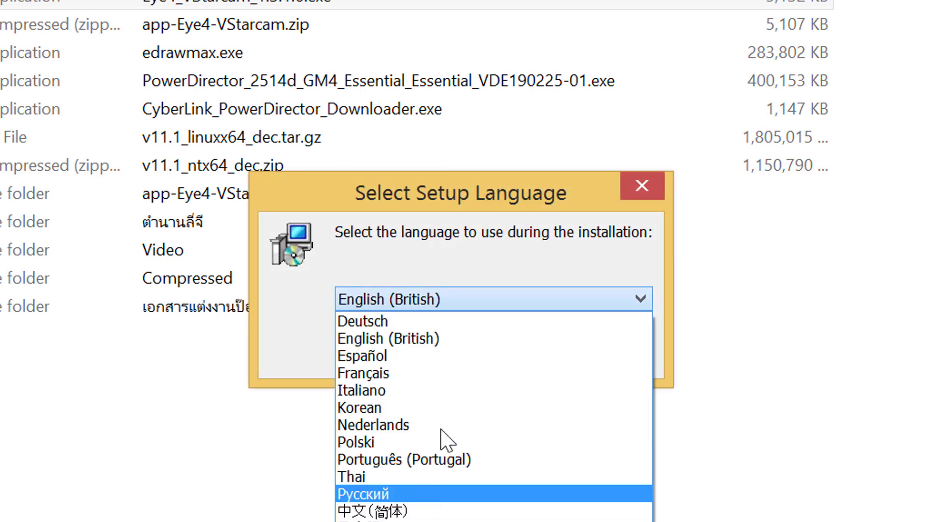
{"action": "left_click", "coordinate": [459, 338]}
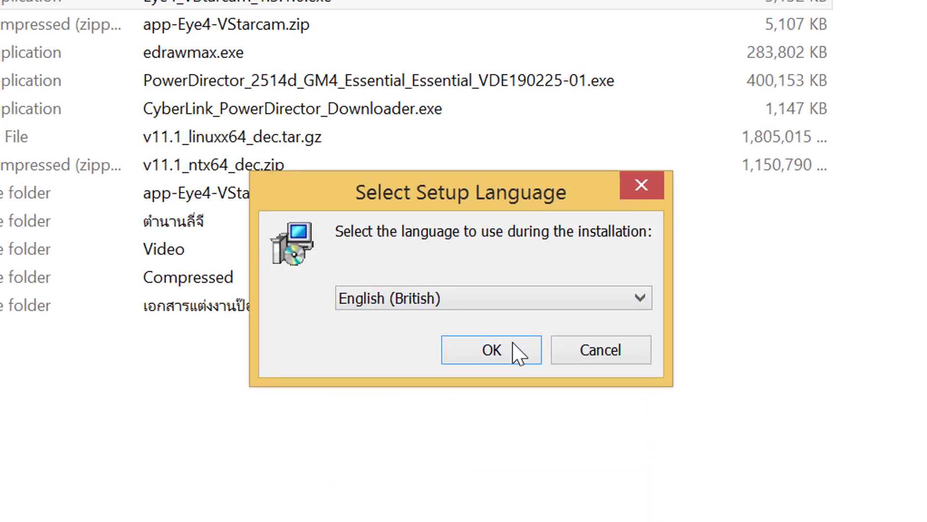
{"action": "left_click", "coordinate": [514, 342]}
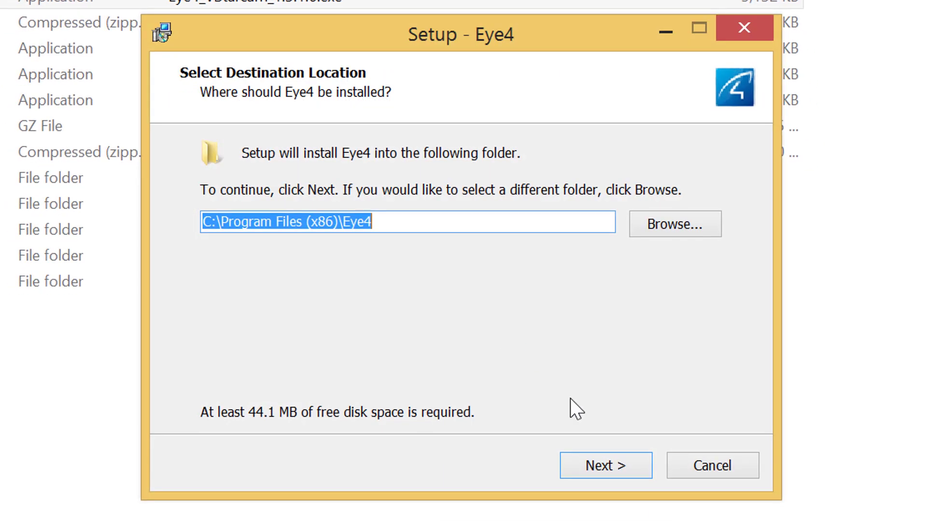
- Install Eye4 into C:\Program Files (x86)\Eye4 with default folders and launch it
{"action": "left_click", "coordinate": [593, 476]}
{"action": "left_click", "coordinate": [594, 473]}
{"action": "left_click", "coordinate": [616, 475]}
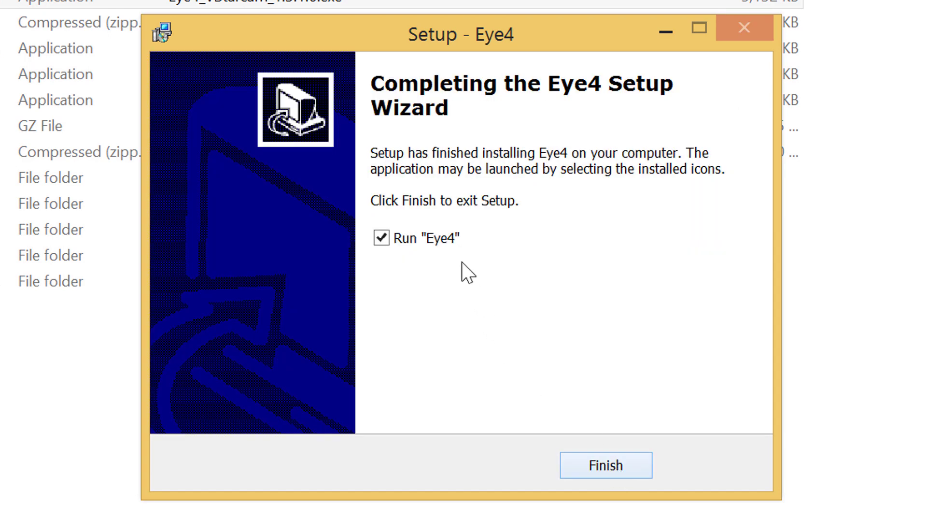
{"action": "left_click", "coordinate": [613, 464]}
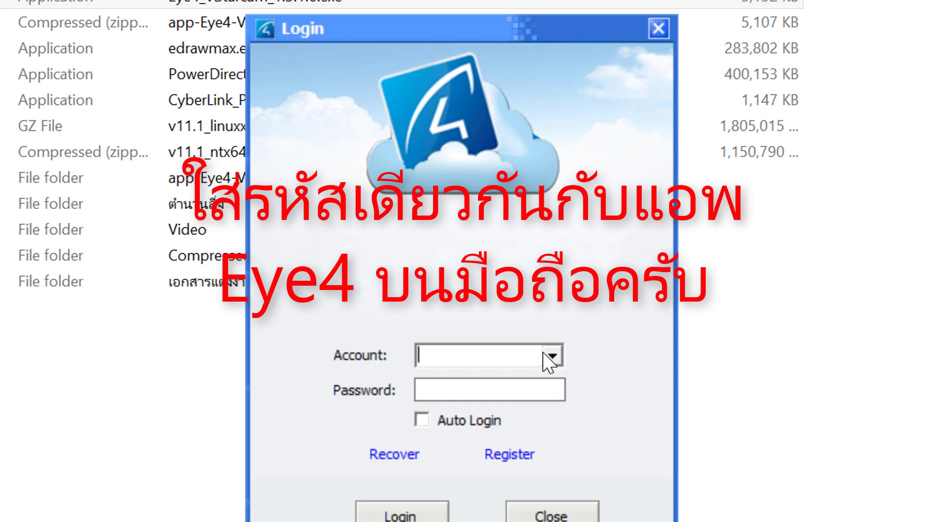
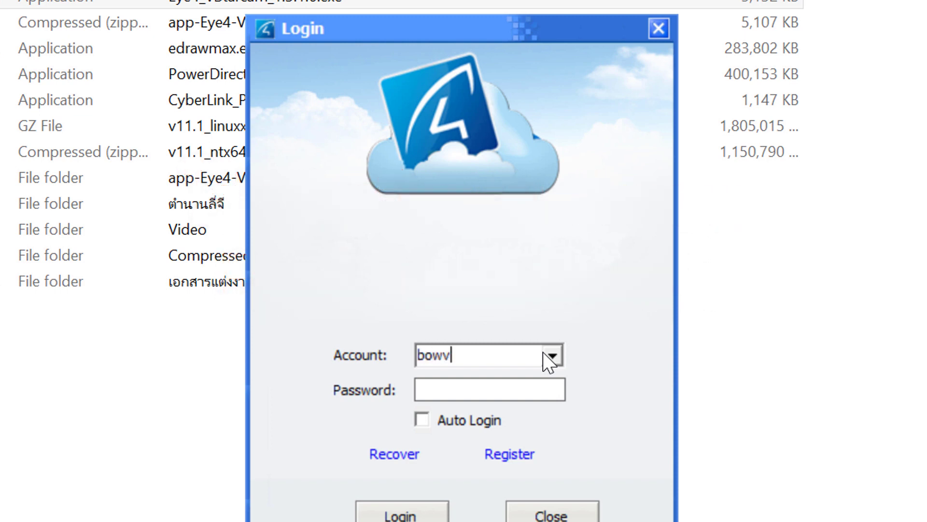
- Log into Eye4 with the account e-mail and password
{"action": "key", "text": "Tab"}
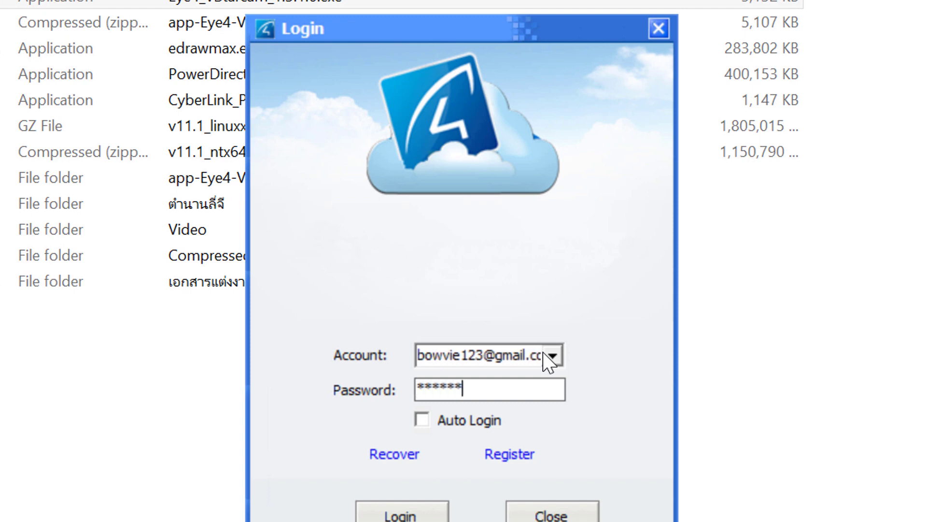
{"action": "key", "text": "Return"}
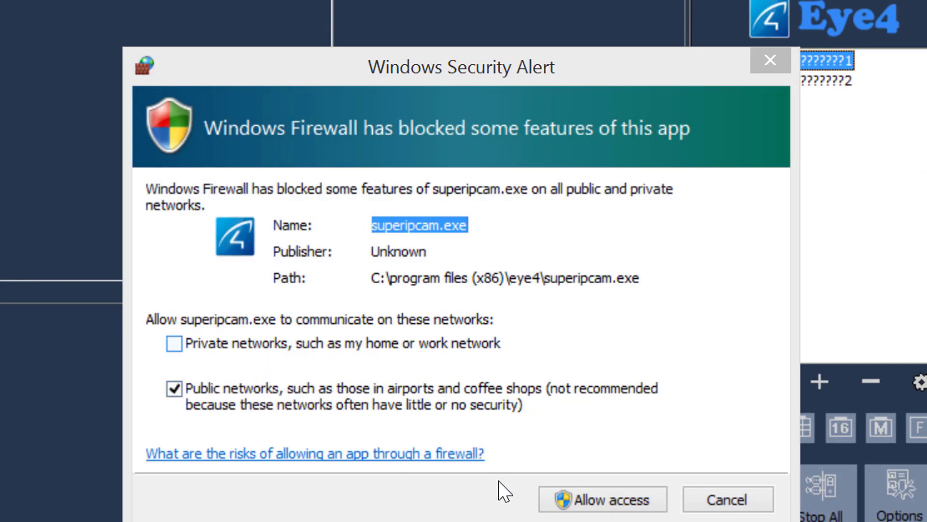
- Allow Eye4 through the firewall and show camera 1 and camera 2 live in the top panes
{"action": "left_click", "coordinate": [602, 500]}
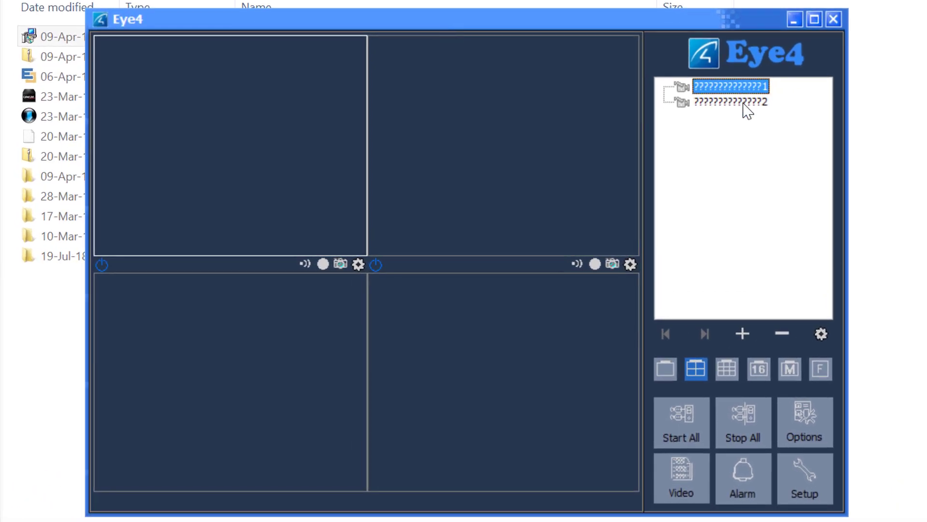
{"action": "left_click_drag", "start_coordinate": [746, 110], "coordinate": [449, 46]}
{"action": "double_click", "coordinate": [744, 89]}
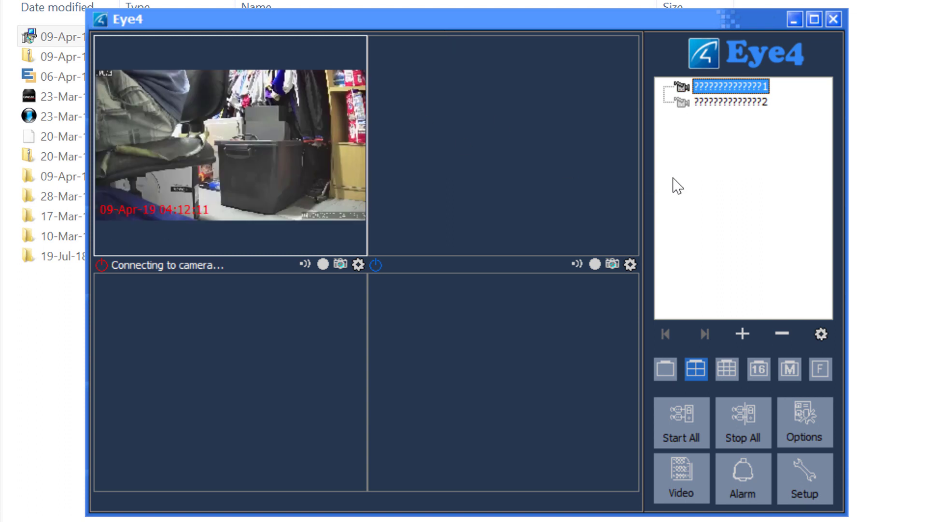
{"action": "left_click_drag", "start_coordinate": [734, 105], "coordinate": [437, 39]}
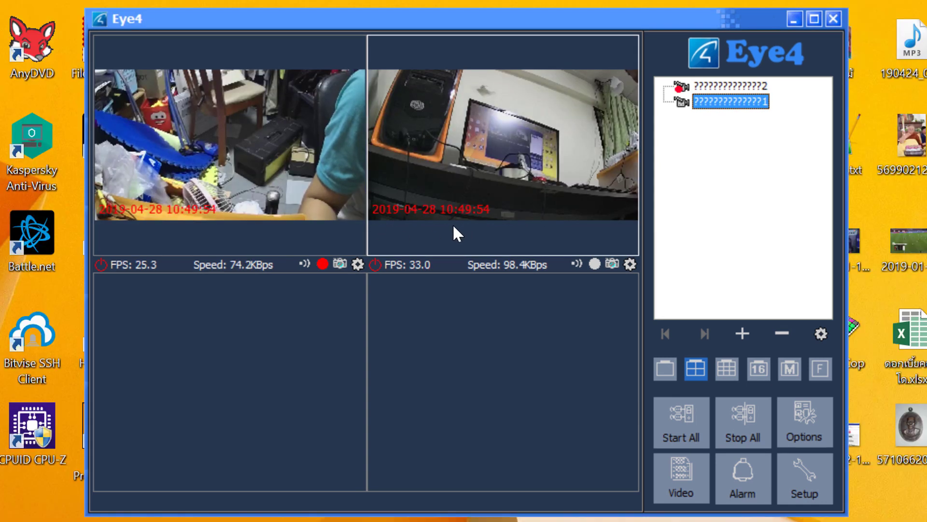
- Pan camera 1 left, then right, and tilt it down
{"action": "left_click", "coordinate": [121, 102]}
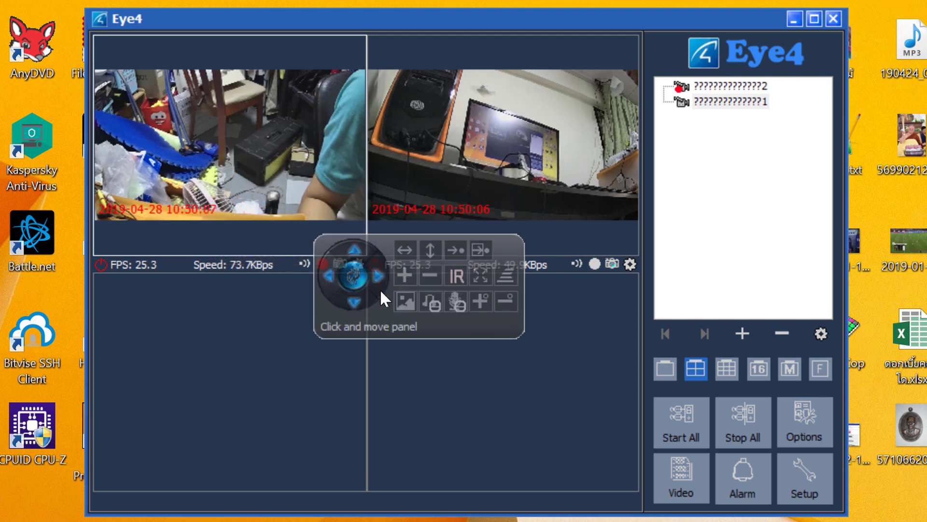
{"action": "left_click", "coordinate": [151, 355]}
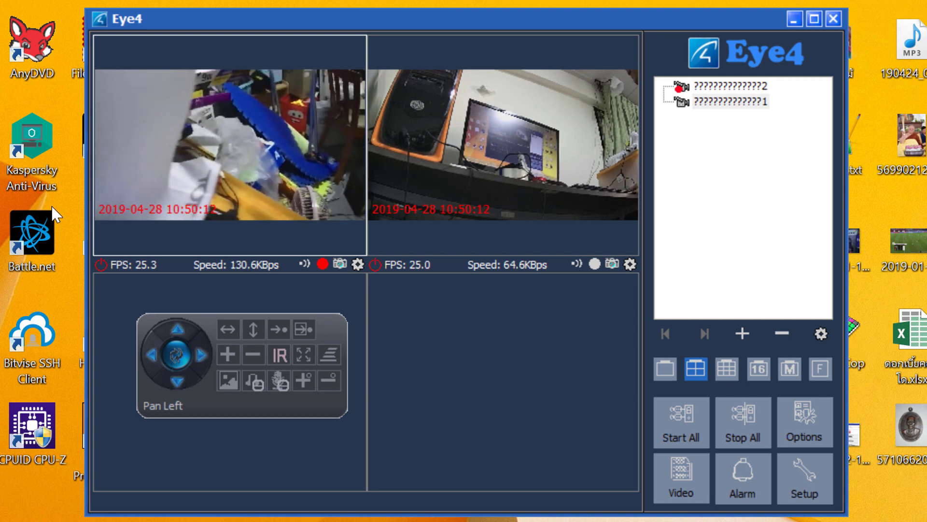
{"action": "left_click", "coordinate": [201, 352]}
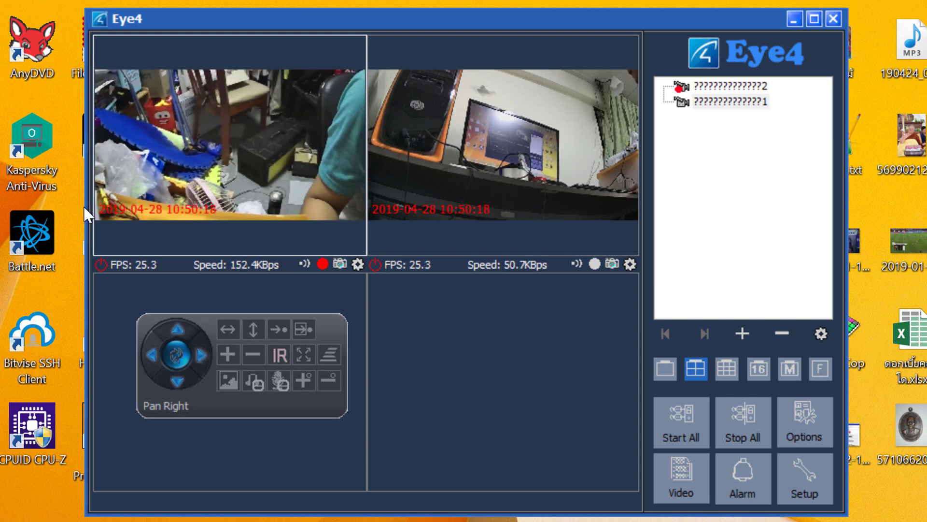
{"action": "left_click", "coordinate": [176, 382]}
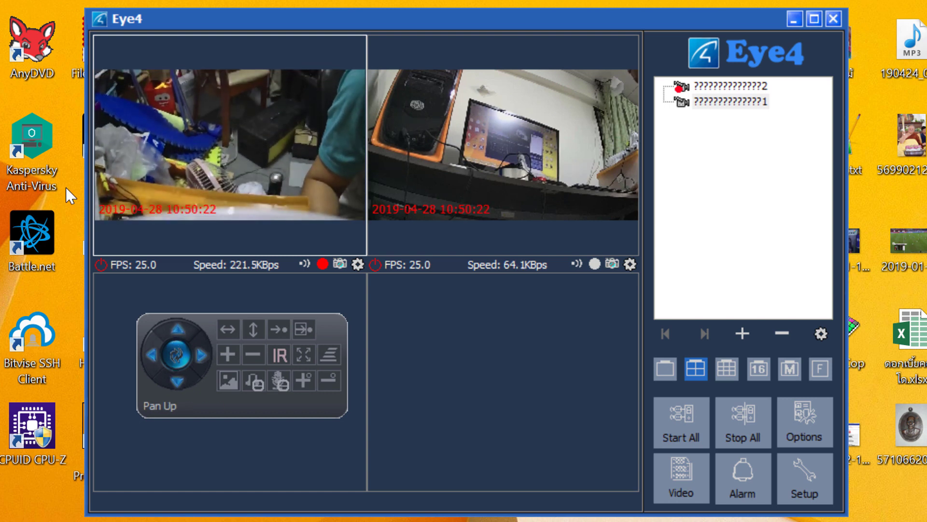
- Bring up camera 2's pan-tilt controls, then tilt it up and pan it left
{"action": "left_click", "coordinate": [520, 124]}
{"action": "left_click", "coordinate": [520, 124]}
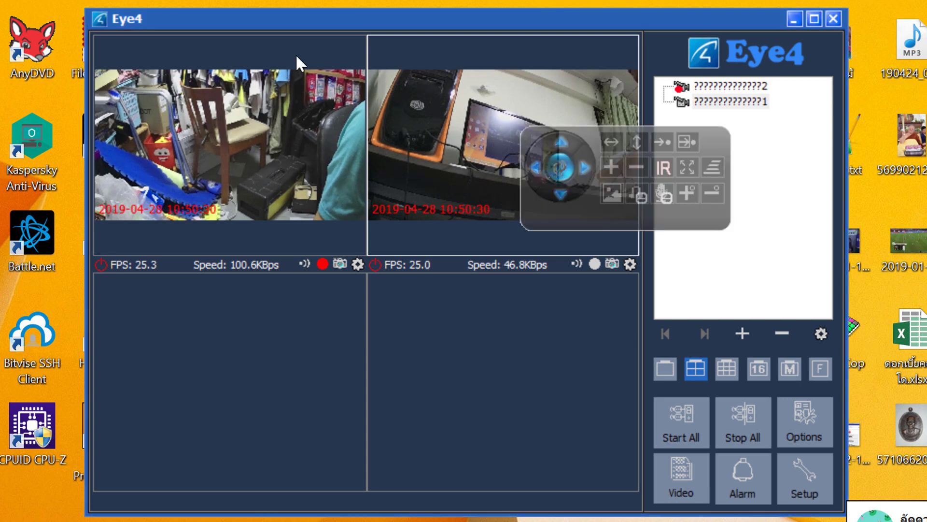
{"action": "left_click_drag", "start_coordinate": [584, 144], "coordinate": [484, 332]}
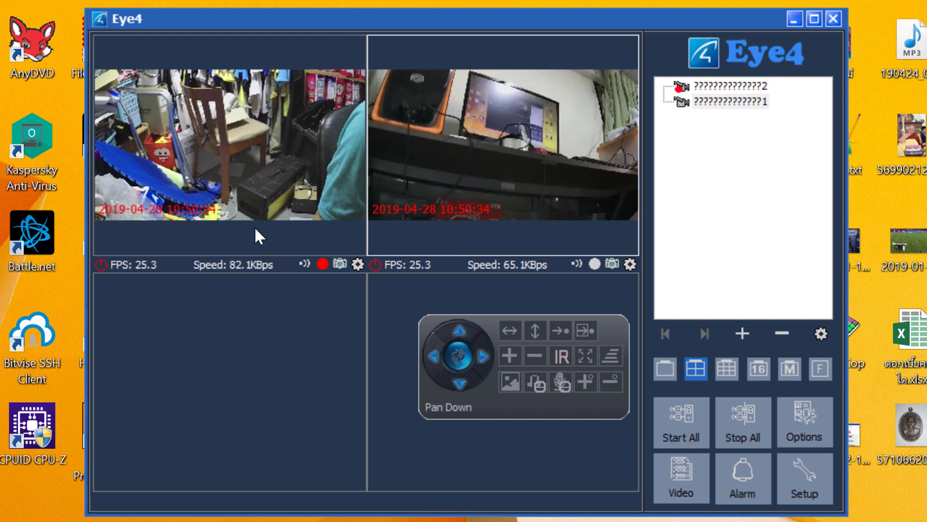
{"action": "left_click", "coordinate": [459, 333]}
{"action": "left_click", "coordinate": [432, 357]}
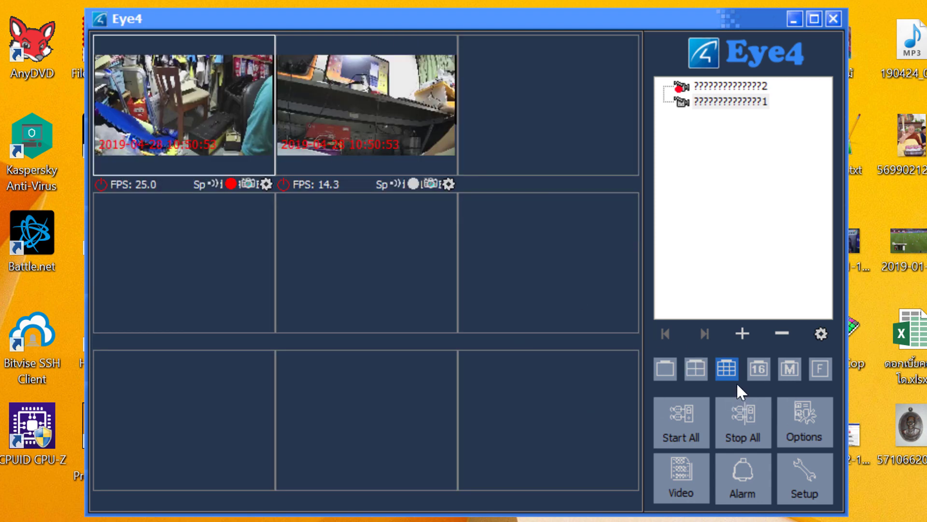
- Try the 16-pane layout and full screen, then switch to the four-camera layout
{"action": "left_click", "coordinate": [756, 369]}
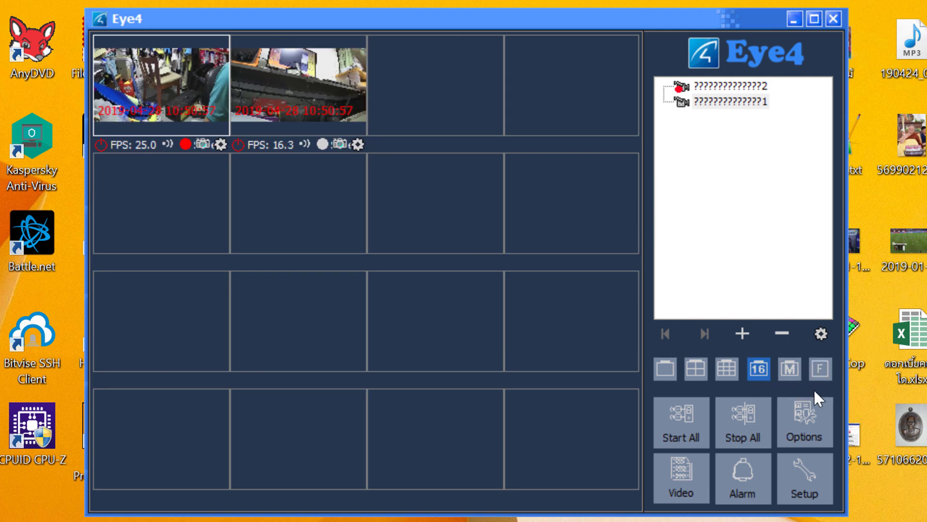
{"action": "left_click", "coordinate": [788, 370]}
{"action": "left_click", "coordinate": [505, 303]}
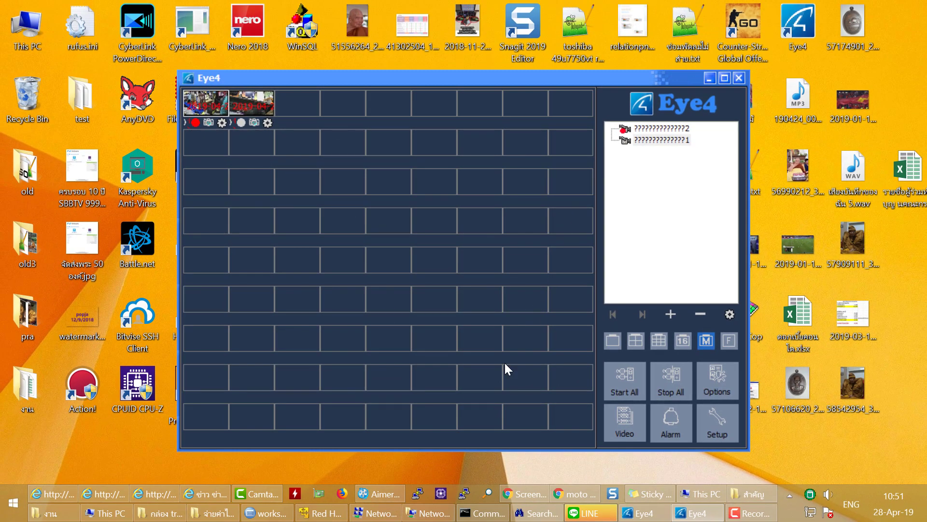
{"action": "left_click", "coordinate": [729, 342]}
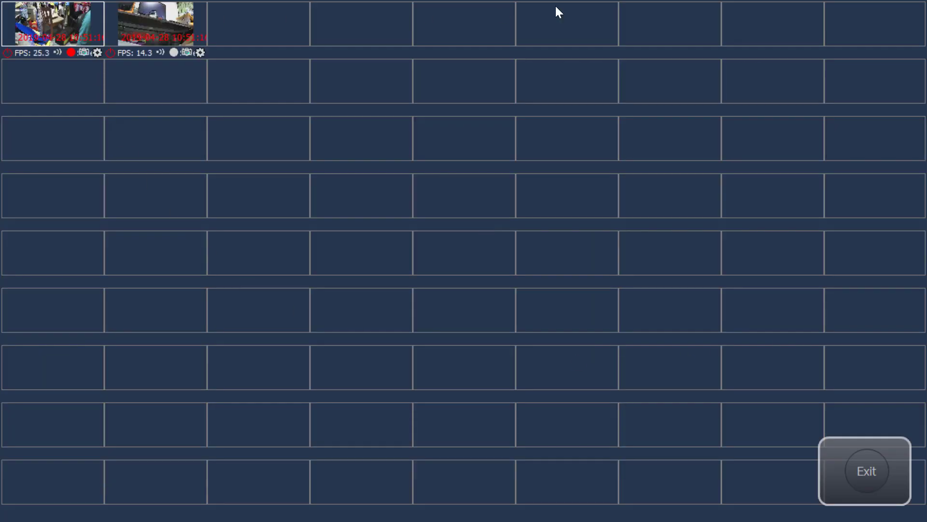
{"action": "left_click", "coordinate": [874, 469]}
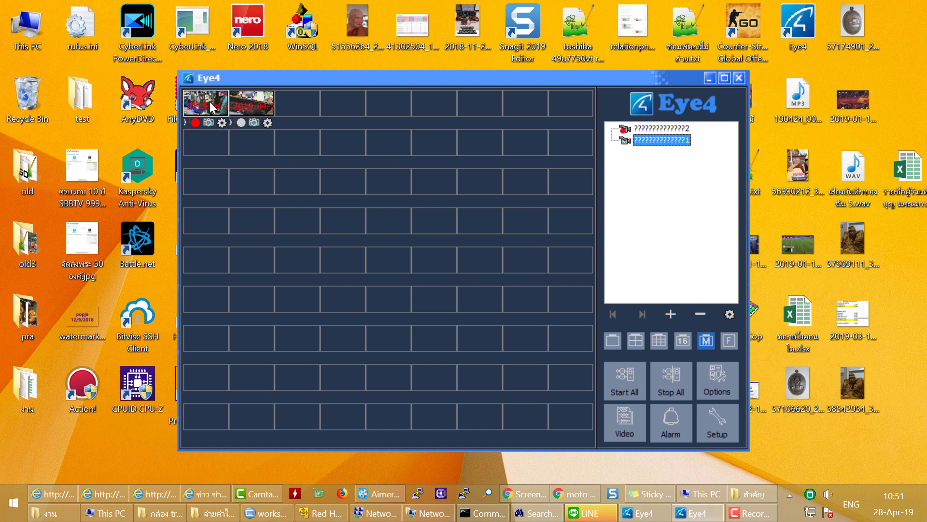
{"action": "left_click", "coordinate": [638, 341]}
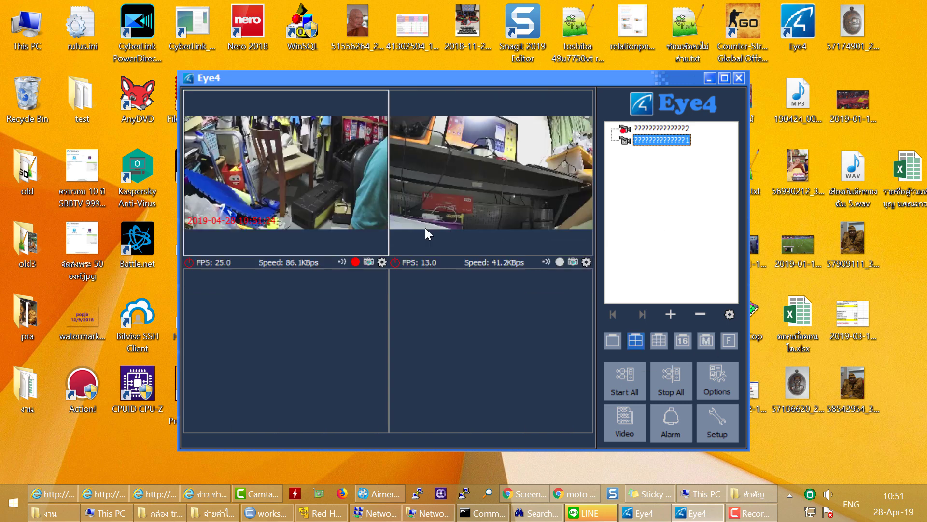
- In full screen, pan camera 1 left, right and up toward the air conditioner and bookshelf
{"action": "double_click", "coordinate": [274, 158]}
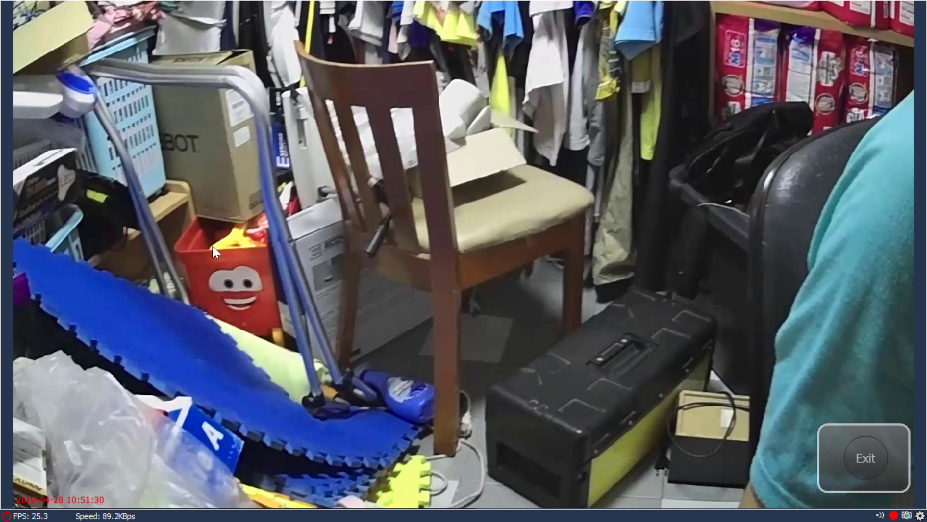
{"action": "right_click", "coordinate": [459, 222]}
{"action": "left_click", "coordinate": [401, 205]}
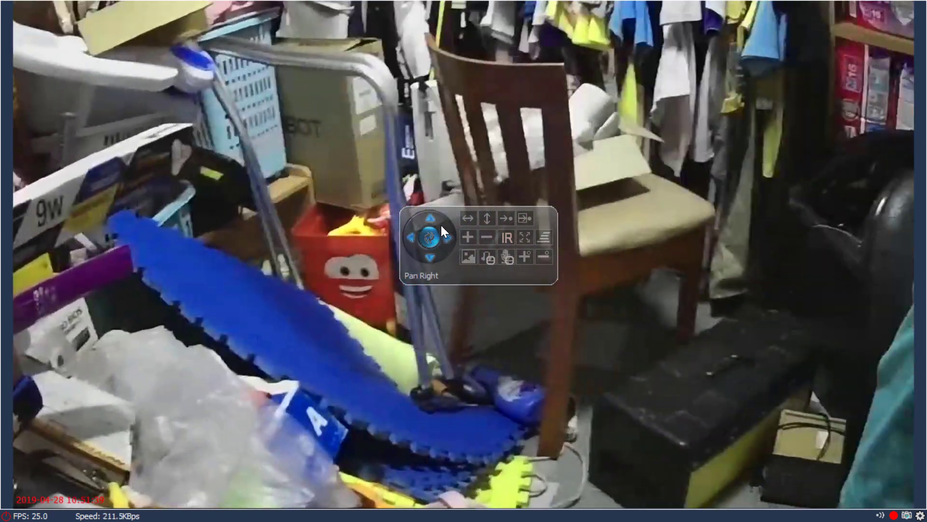
{"action": "left_click", "coordinate": [430, 219]}
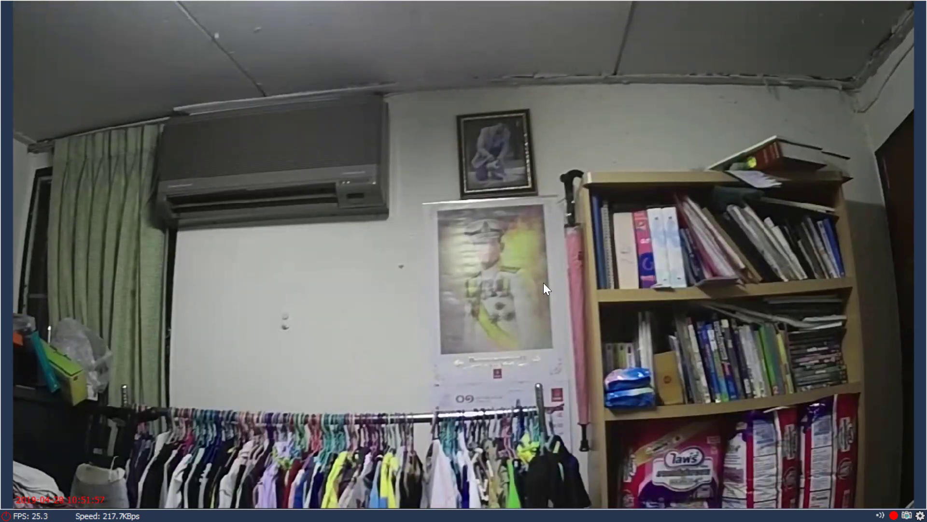
{"action": "double_click", "coordinate": [543, 288]}
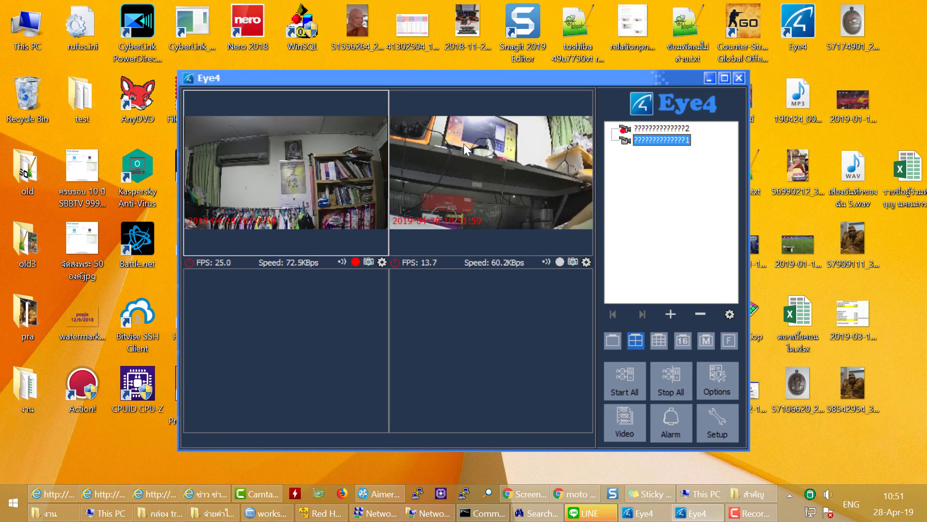
{"action": "left_click", "coordinate": [496, 199]}
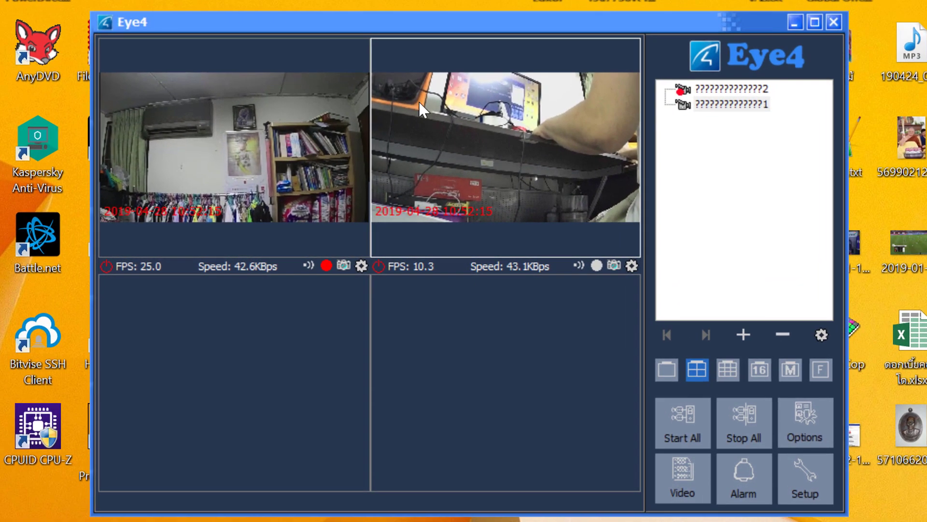
- Open the first camera's Camera Options and look through its alarm and recording pages
{"action": "right_click", "coordinate": [478, 172]}
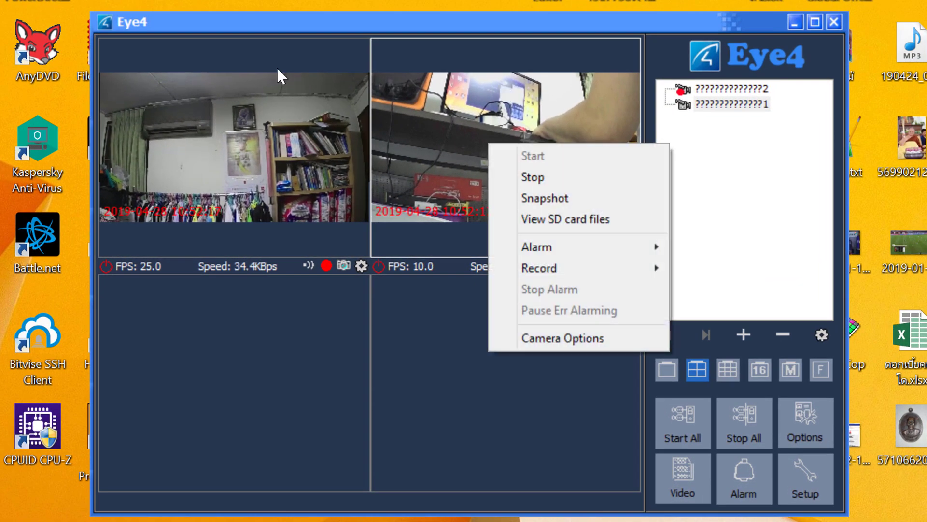
{"action": "left_click", "coordinate": [596, 339]}
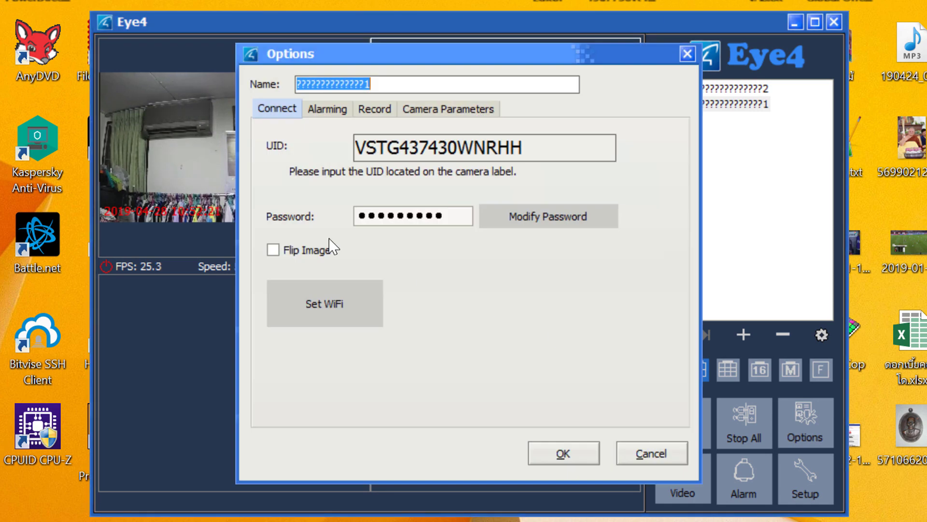
{"action": "left_click", "coordinate": [373, 215]}
{"action": "key", "text": "ctrl+a"}
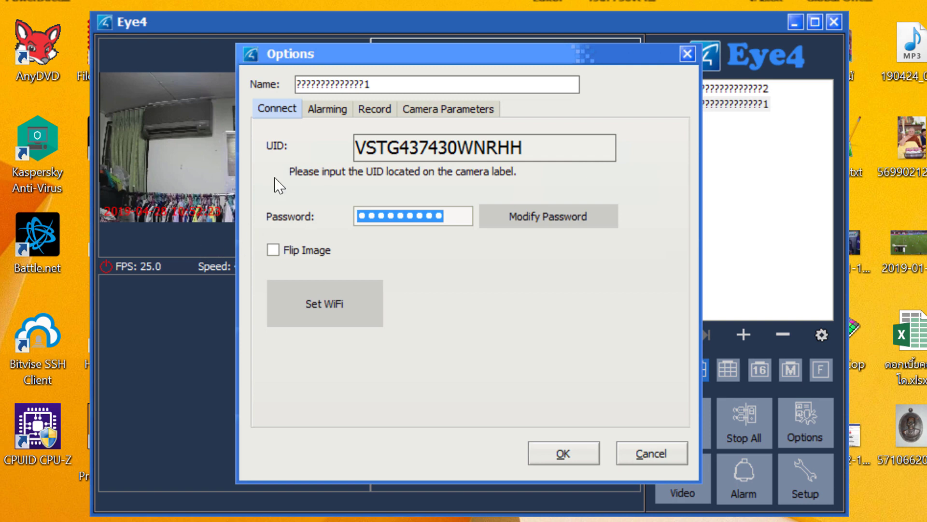
{"action": "key", "text": "ctrl+Tab"}
{"action": "key", "text": "ctrl+Tab"}
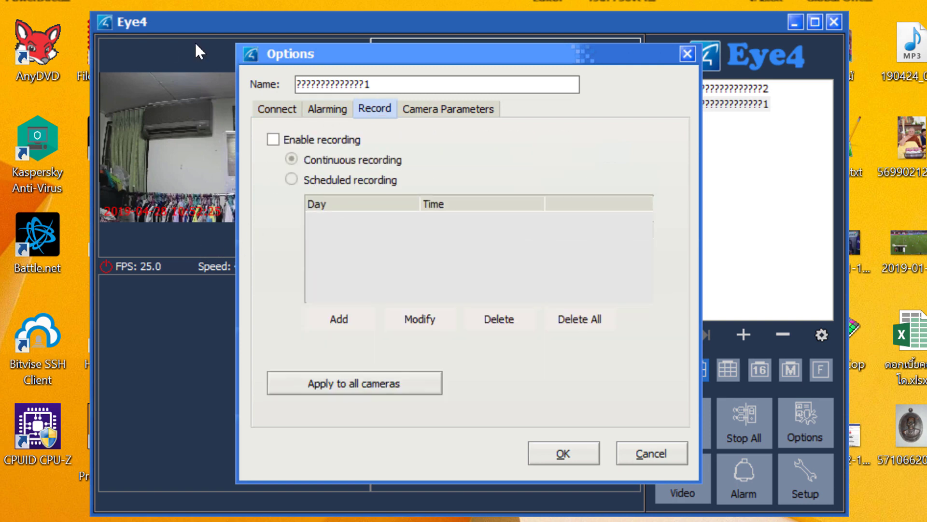
{"action": "key", "text": "ctrl+Tab"}
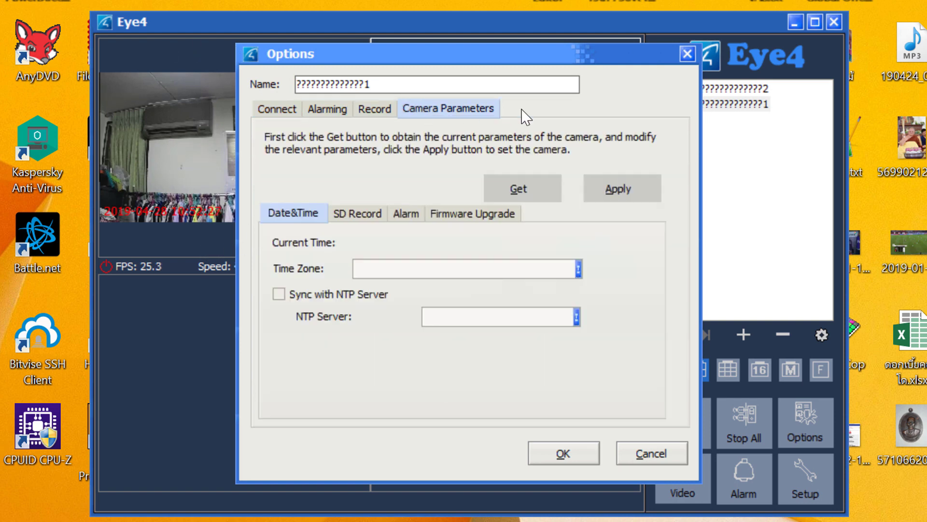
{"action": "left_click", "coordinate": [285, 115]}
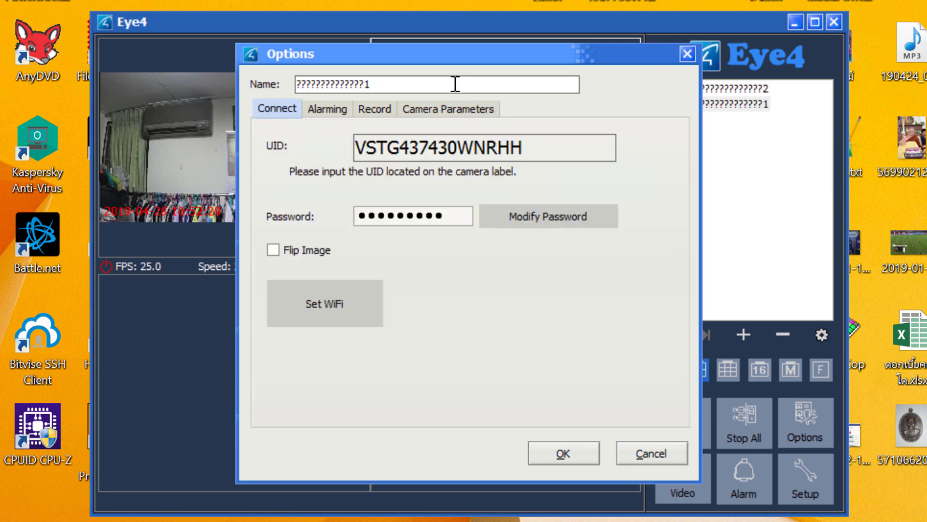
- Replace the camera name with ipcamera1 and save it
{"action": "left_click", "coordinate": [431, 84]}
{"action": "key", "text": "ctrl+a"}
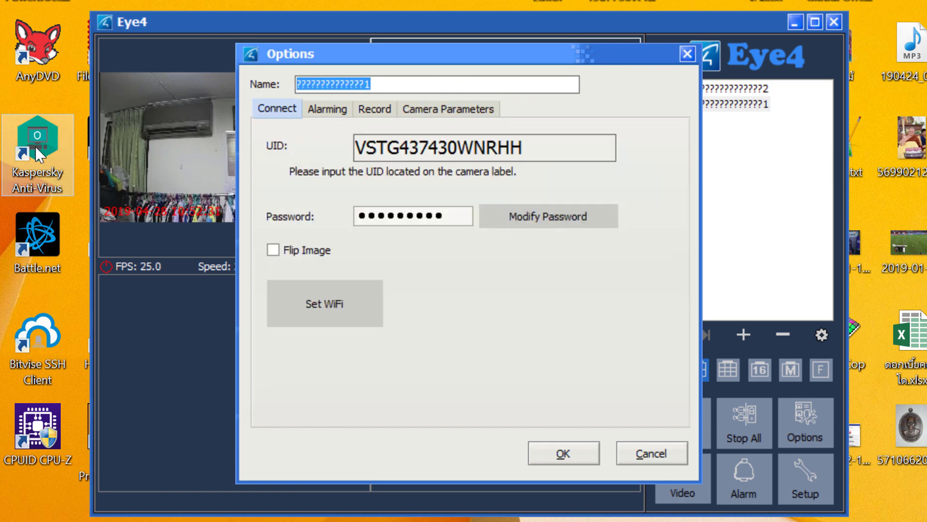
{"action": "type", "text": "ipcamera1"}
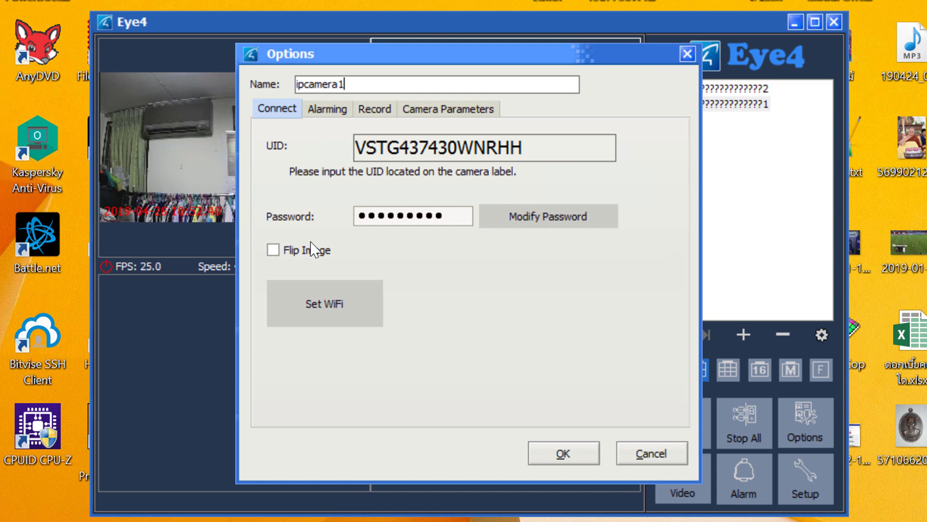
{"action": "left_click", "coordinate": [565, 457]}
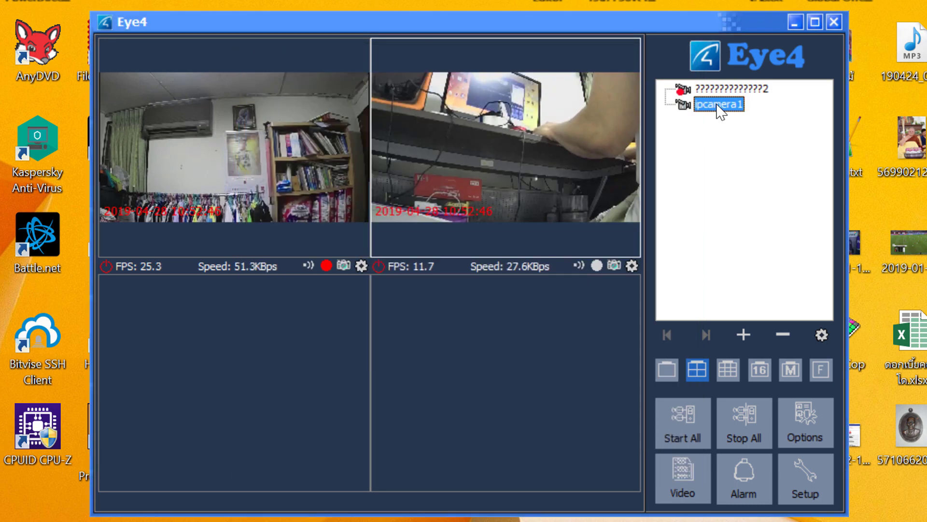
- Review ipcamera1's WiFi networks, selecting APSX-0130163G100, and close without applying
{"action": "right_click", "coordinate": [583, 124]}
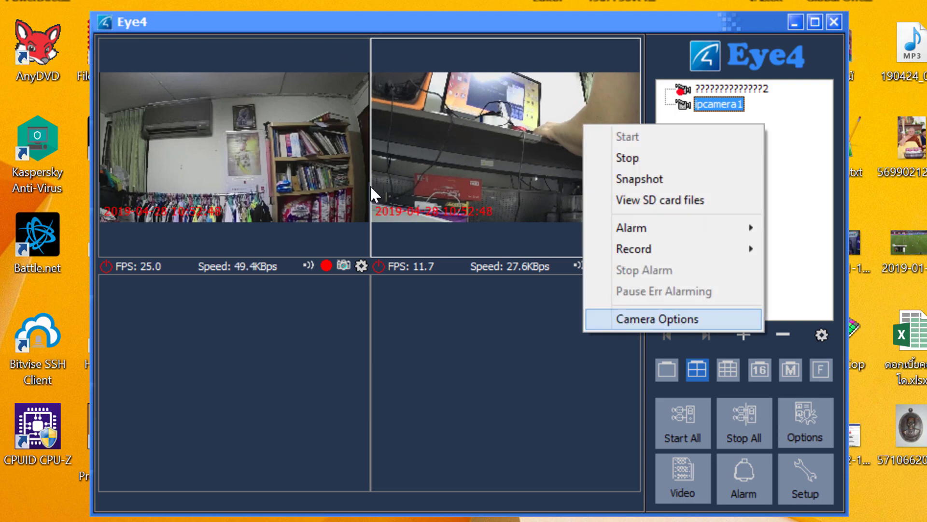
{"action": "left_click", "coordinate": [628, 318]}
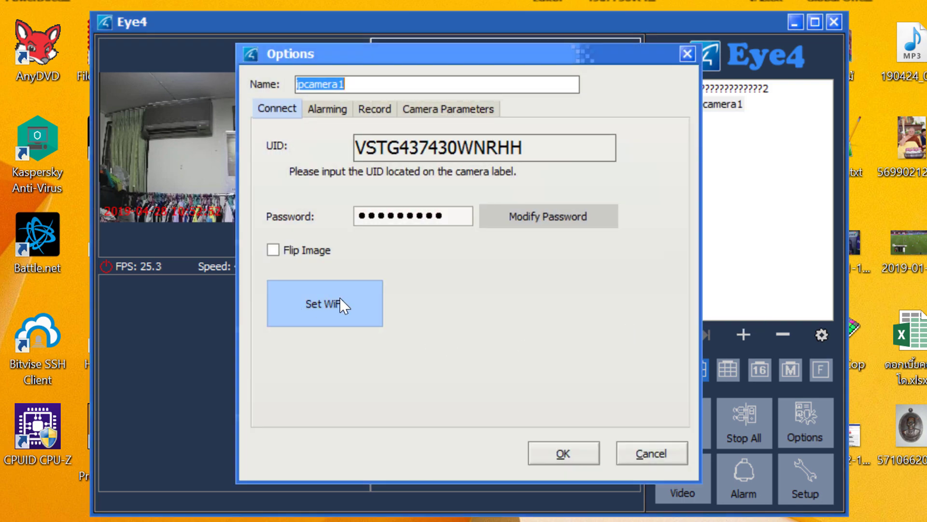
{"action": "left_click", "coordinate": [338, 304]}
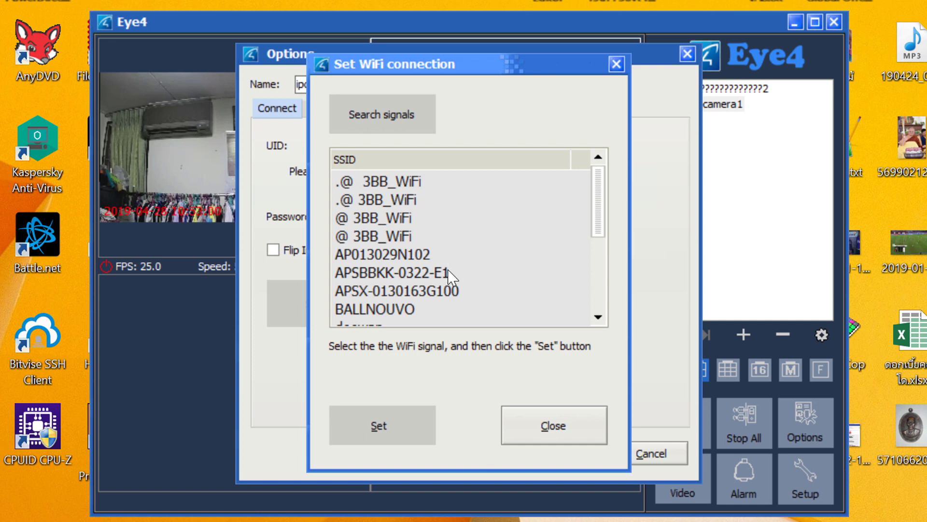
{"action": "left_click_drag", "start_coordinate": [600, 209], "coordinate": [582, 186]}
{"action": "left_click", "coordinate": [370, 200]}
{"action": "left_click", "coordinate": [505, 290]}
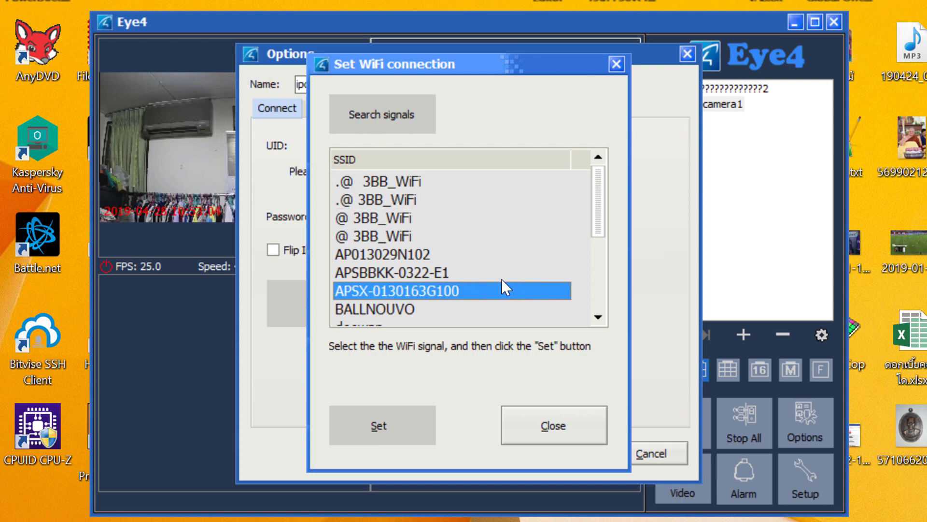
{"action": "left_click", "coordinate": [560, 423]}
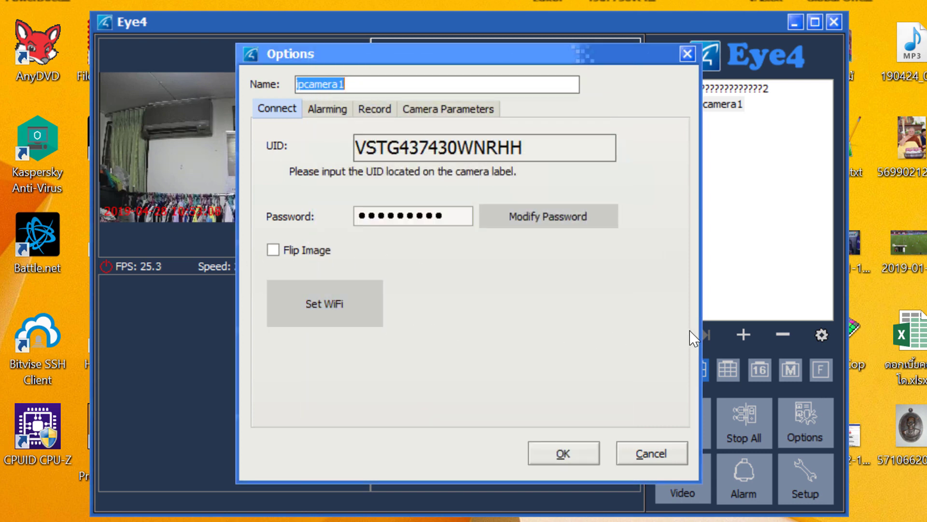
- Look over the alarm and parameters pages, cancel the settings, and open the second camera's actions
{"action": "left_click", "coordinate": [344, 119]}
{"action": "key", "text": "ctrl+Tab"}
{"action": "key", "text": "ctrl+Tab"}
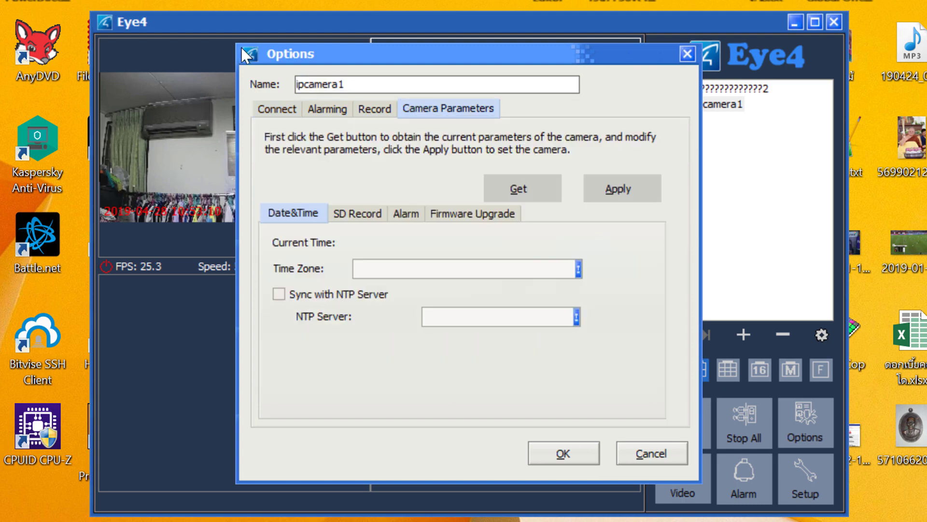
{"action": "left_click", "coordinate": [667, 456]}
{"action": "right_click", "coordinate": [502, 154]}
{"action": "left_click", "coordinate": [568, 232]}
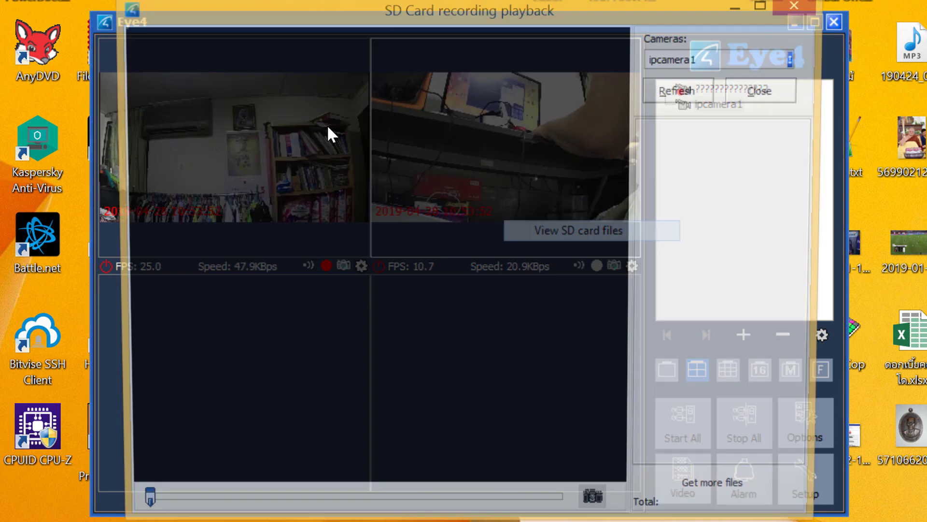
{"action": "left_click", "coordinate": [673, 92]}
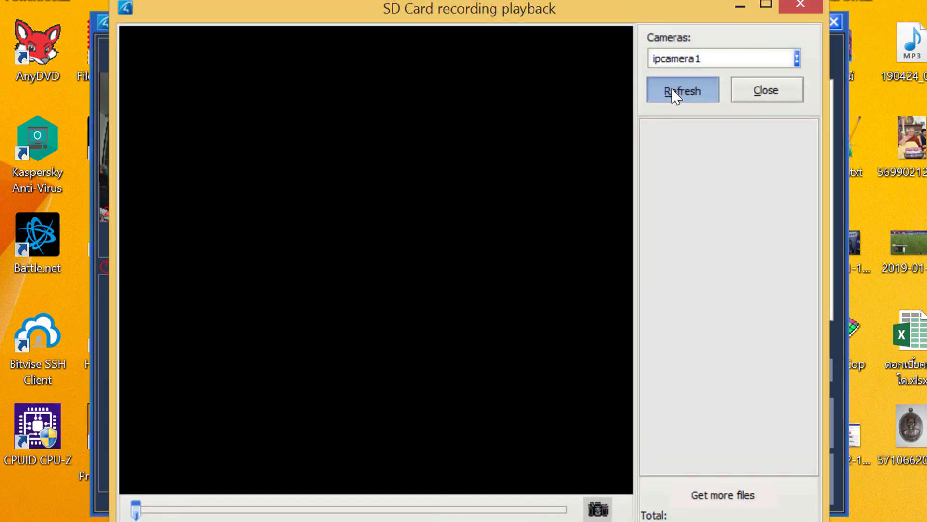
{"action": "left_click_drag", "start_coordinate": [815, 159], "coordinate": [814, 110]}
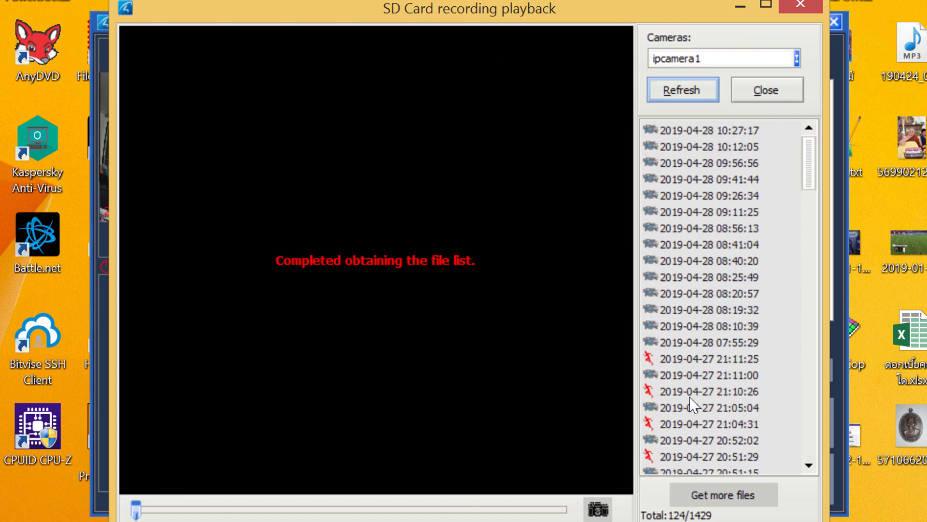
{"action": "left_click_drag", "start_coordinate": [810, 155], "coordinate": [808, 420]}
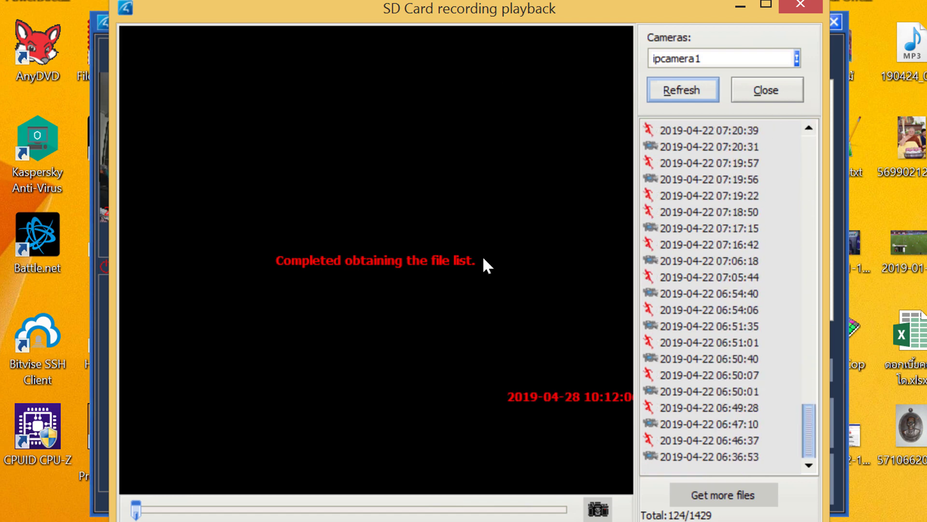
{"action": "double_click", "coordinate": [735, 425]}
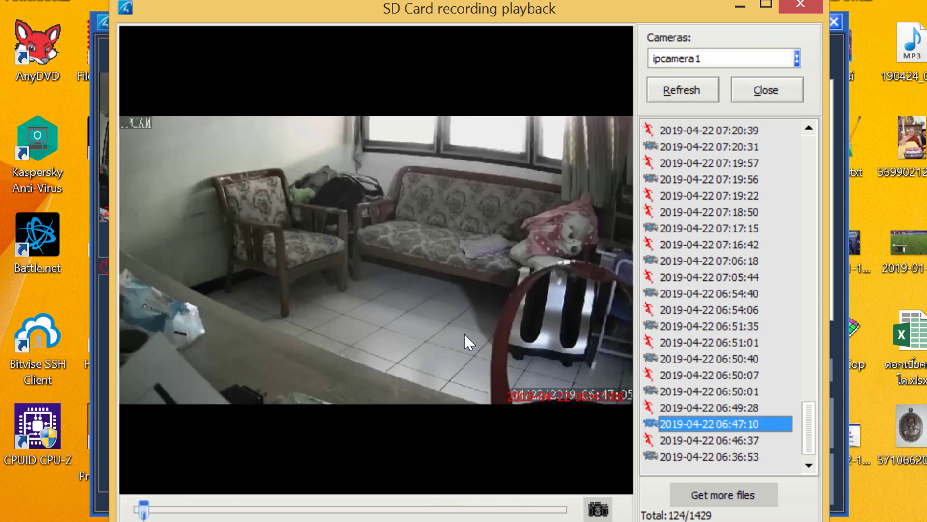
- Play the 06:50:01, 06:50:07 and 06:50:40 recordings, replay the first two, then close playback
{"action": "double_click", "coordinate": [683, 391]}
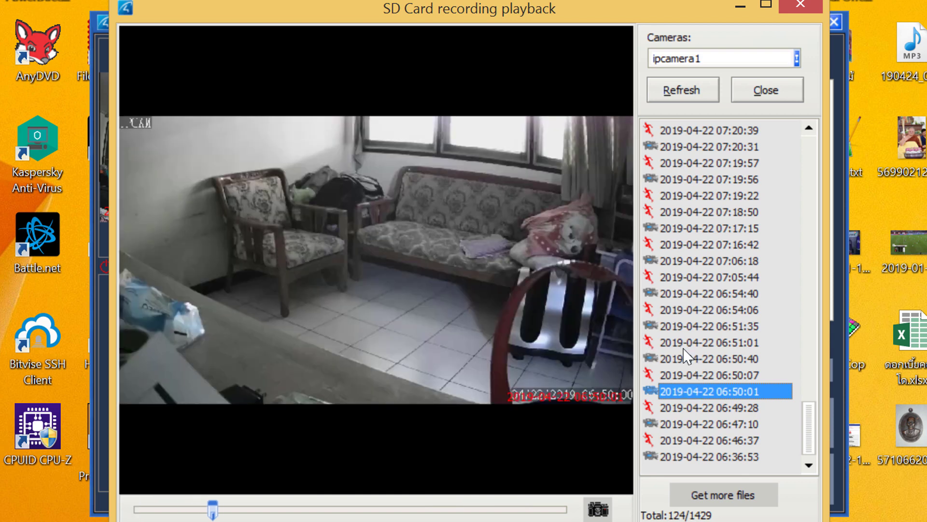
{"action": "double_click", "coordinate": [685, 375]}
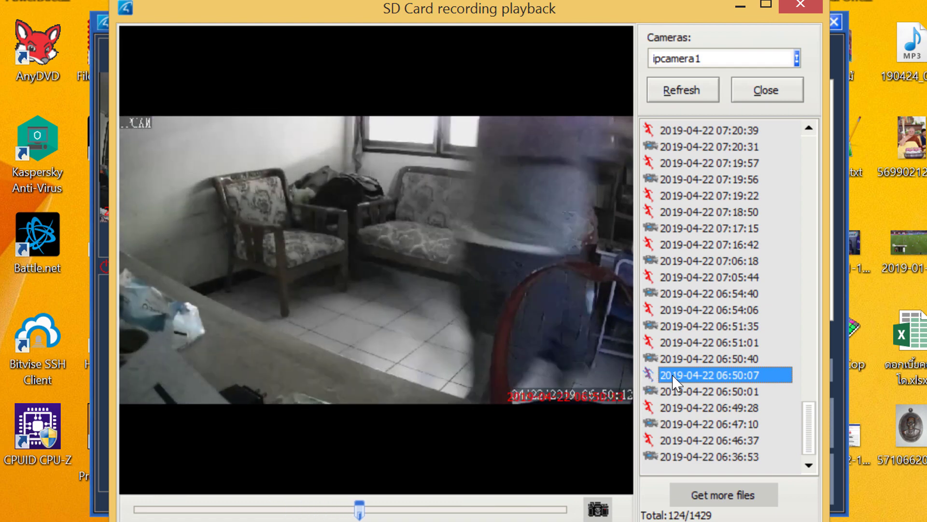
{"action": "double_click", "coordinate": [727, 359]}
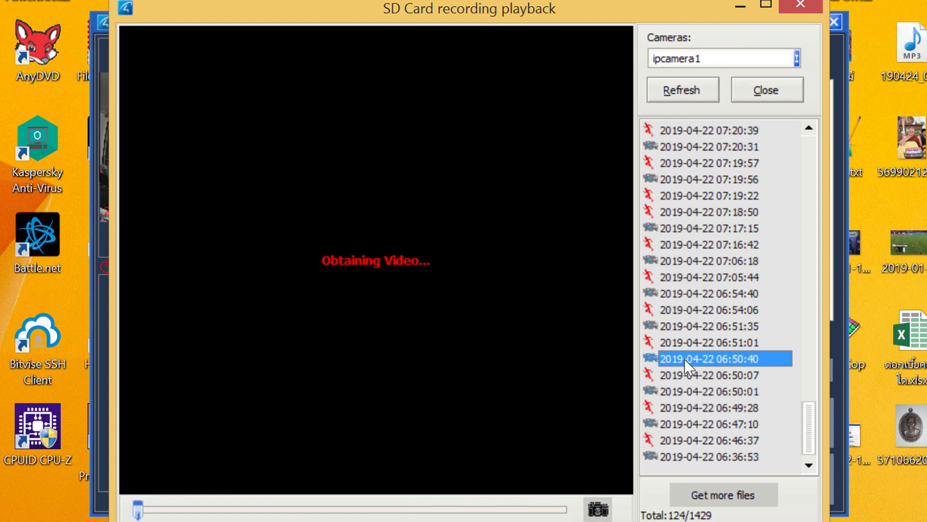
{"action": "double_click", "coordinate": [695, 392]}
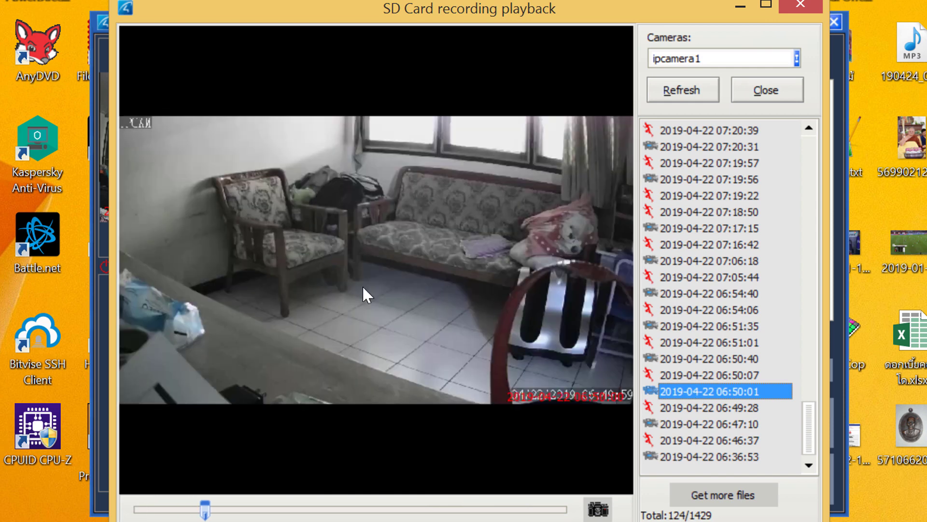
{"action": "double_click", "coordinate": [682, 376]}
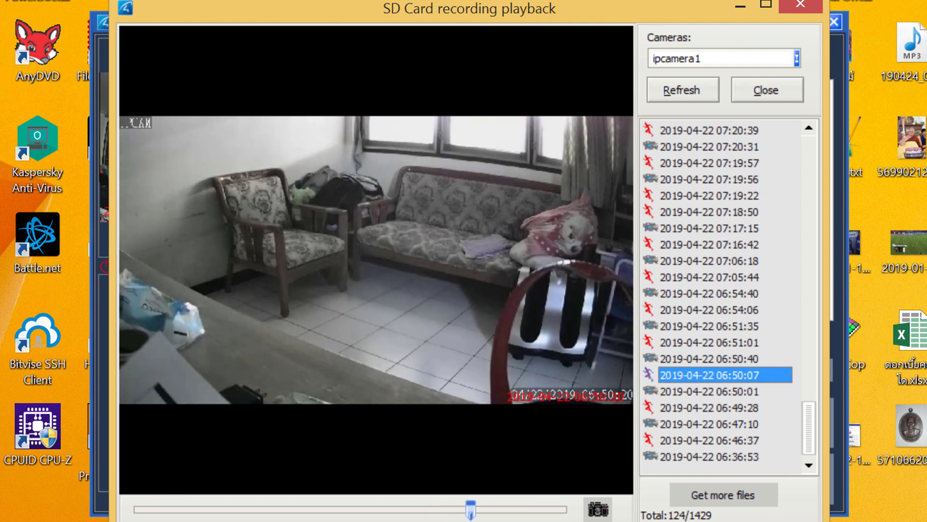
{"action": "key", "text": "Escape"}
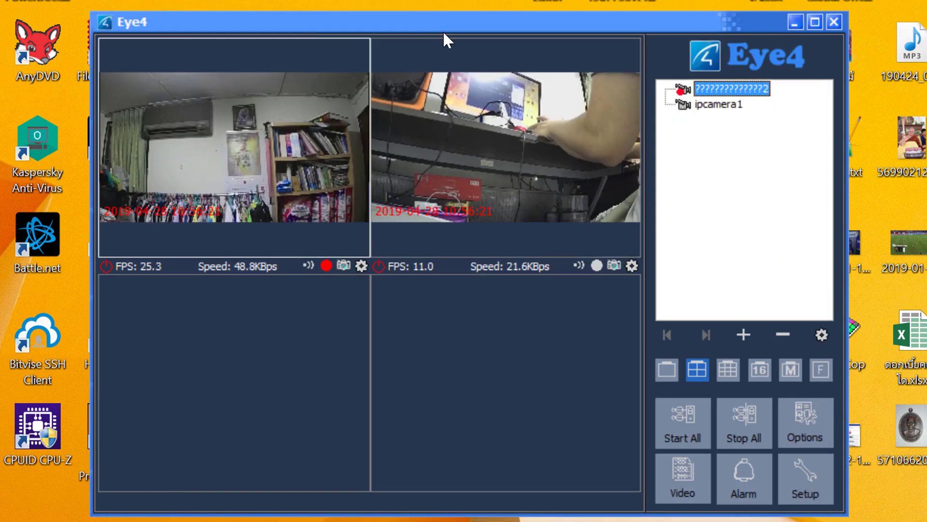
- Rename the second camera to ipcamera2 in Camera Options, then select an empty video slot
{"action": "right_click", "coordinate": [738, 90]}
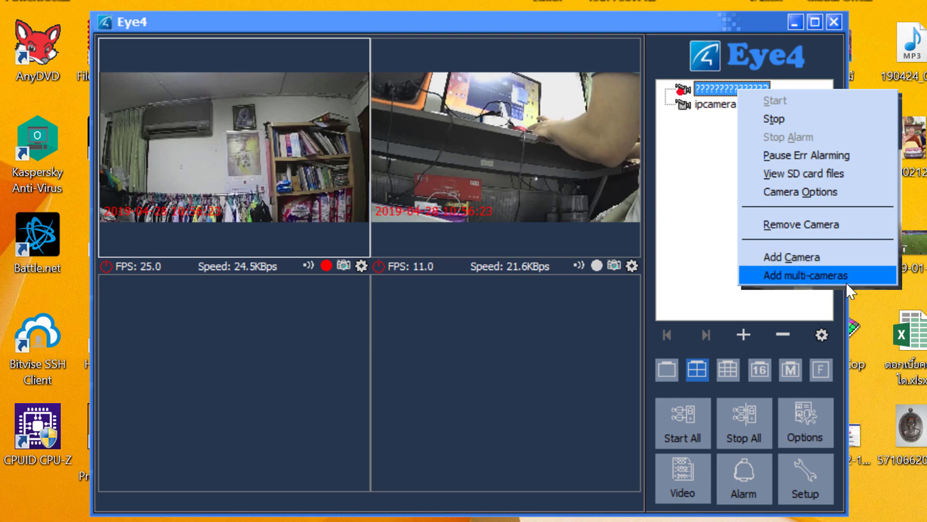
{"action": "left_click", "coordinate": [811, 192]}
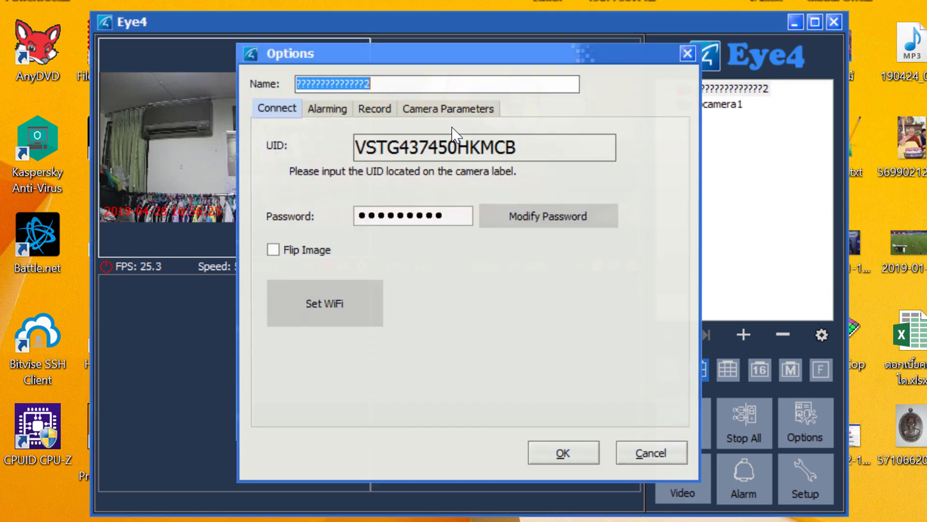
{"action": "type", "text": "camera2"}
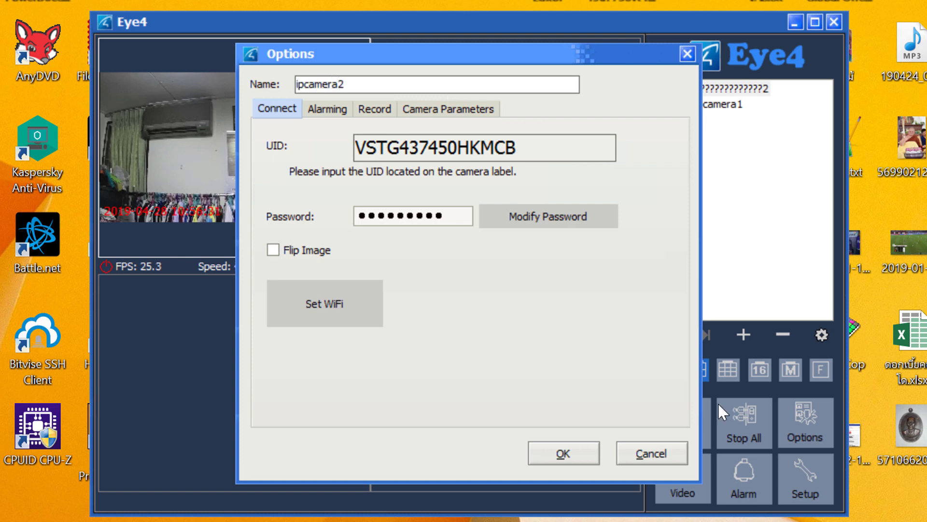
{"action": "left_click", "coordinate": [569, 445]}
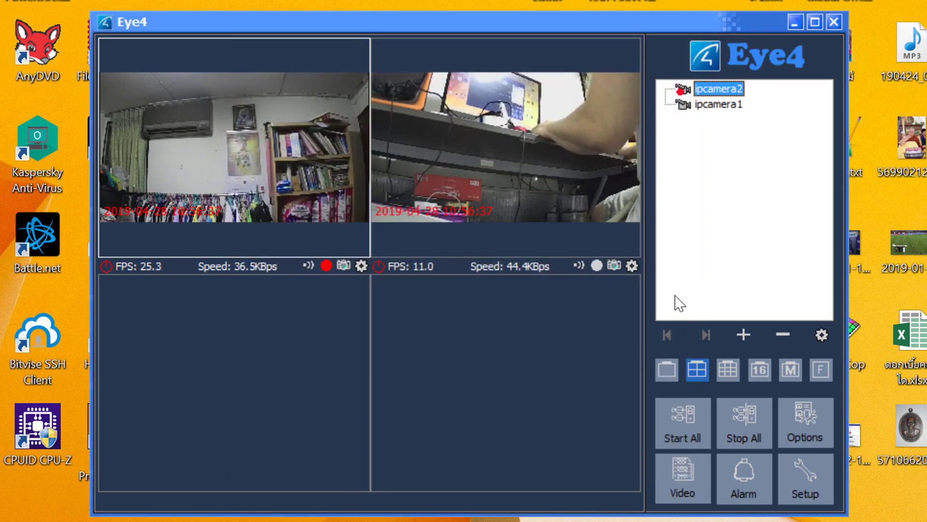
{"action": "left_click", "coordinate": [469, 369]}
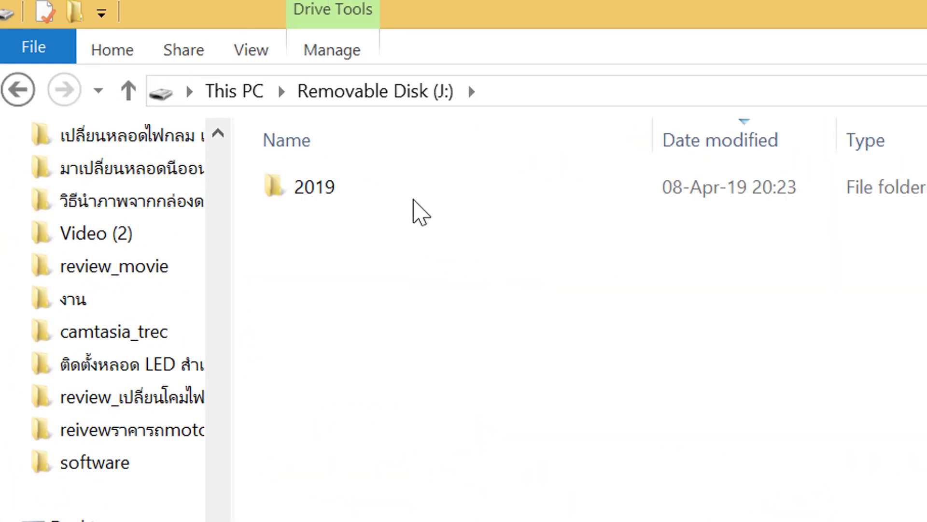
- Open the 2019 > 04 > 09 folder and select the 033438 and 032311 .h264 recordings
{"action": "double_click", "coordinate": [365, 189]}
{"action": "double_click", "coordinate": [366, 188]}
{"action": "double_click", "coordinate": [366, 188]}
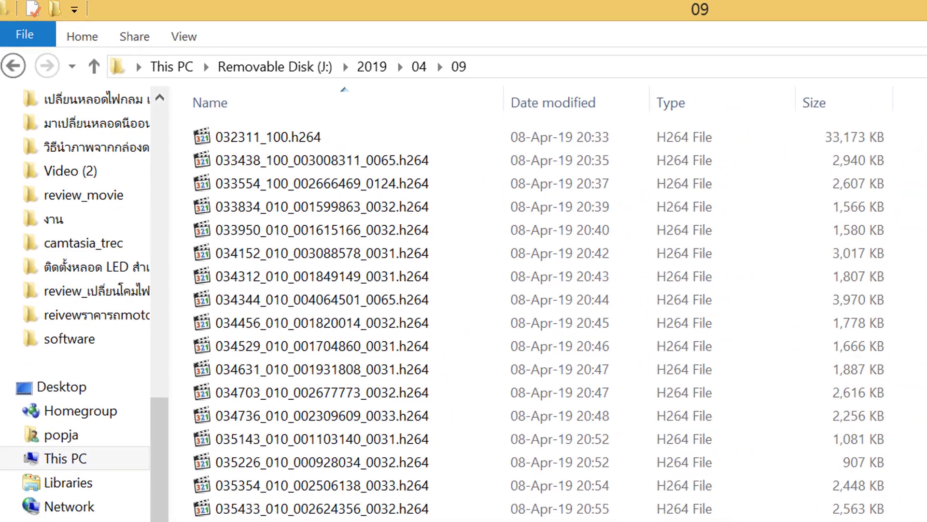
{"action": "scroll", "coordinate": [483, 338], "scroll_direction": "down", "scroll_amount": 3}
{"action": "scroll", "coordinate": [483, 338], "scroll_direction": "up", "scroll_amount": 3}
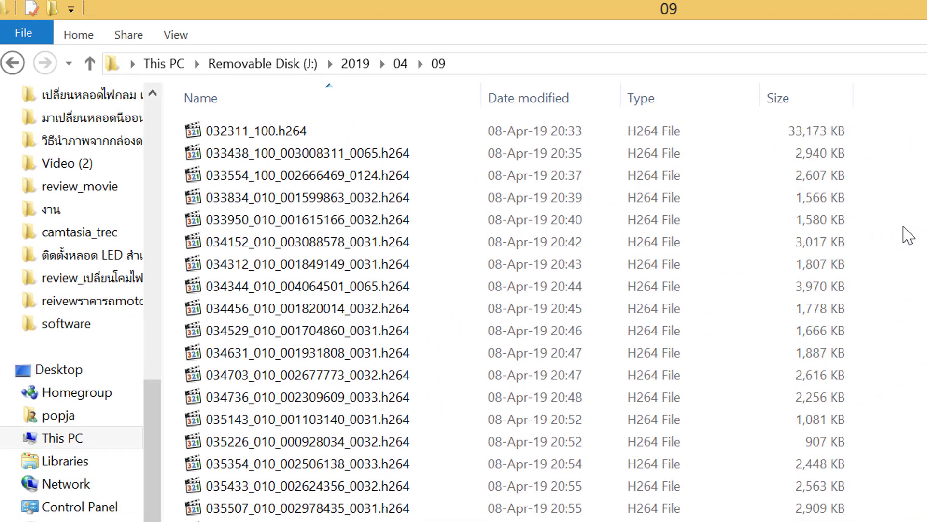
{"action": "left_click", "coordinate": [407, 155]}
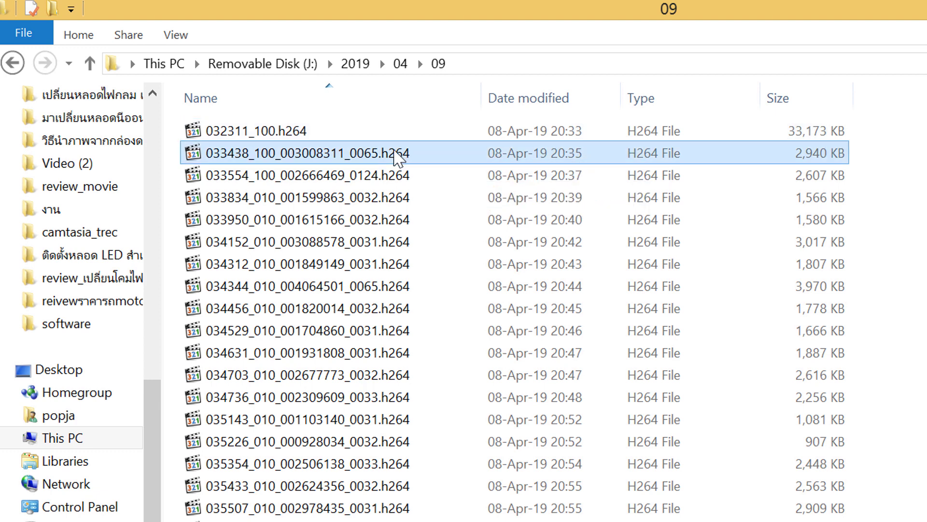
{"action": "left_click", "coordinate": [366, 139]}
{"action": "scroll", "coordinate": [611, 276], "scroll_direction": "down", "scroll_amount": 3}
{"action": "scroll", "coordinate": [560, 145], "scroll_direction": "up", "scroll_amount": 3}
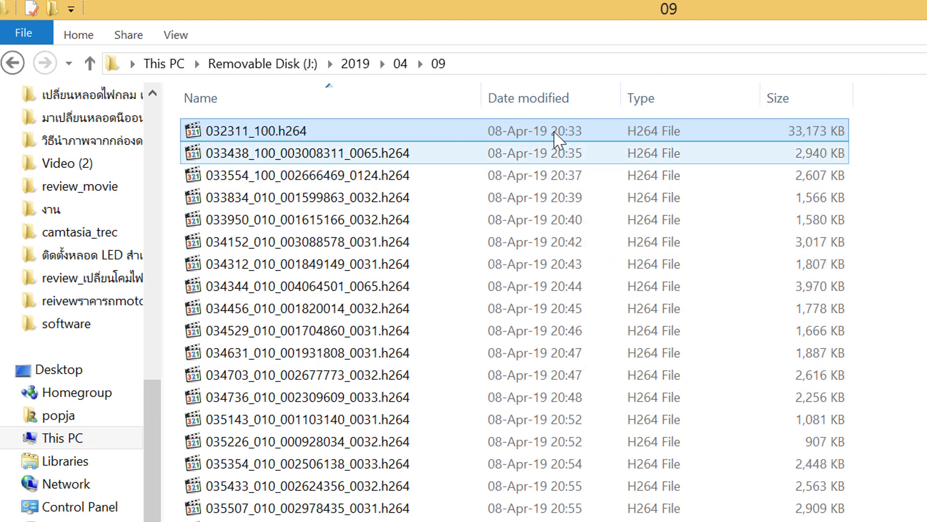
- Sort the recordings by Date modified, newest first, and play 041548_010_002020241_0032.h264
{"action": "left_click", "coordinate": [549, 102]}
{"action": "scroll", "coordinate": [552, 107], "scroll_direction": "down", "scroll_amount": 3}
{"action": "scroll", "coordinate": [542, 213], "scroll_direction": "up", "scroll_amount": 3}
{"action": "double_click", "coordinate": [409, 156]}
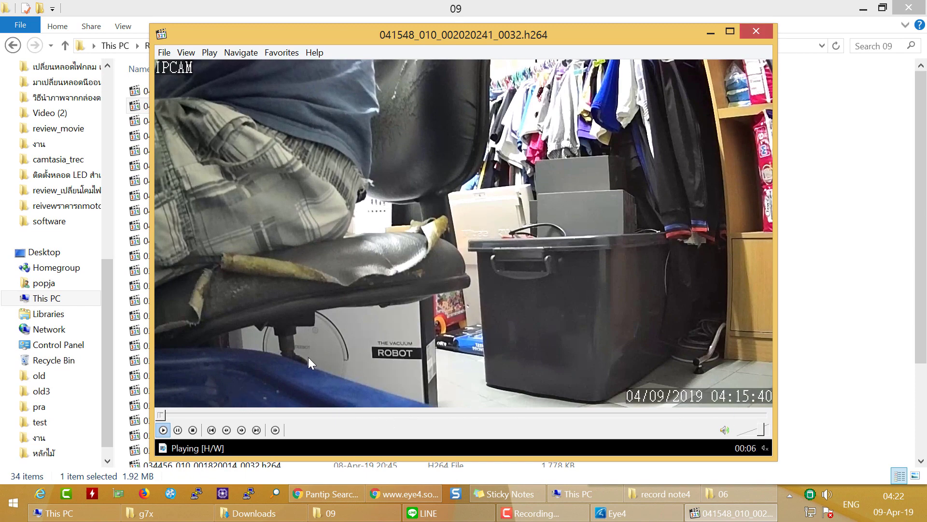
- Close Media Player Classic and play the 041141_010_001581387_0033.h264 recording
{"action": "left_click", "coordinate": [766, 30]}
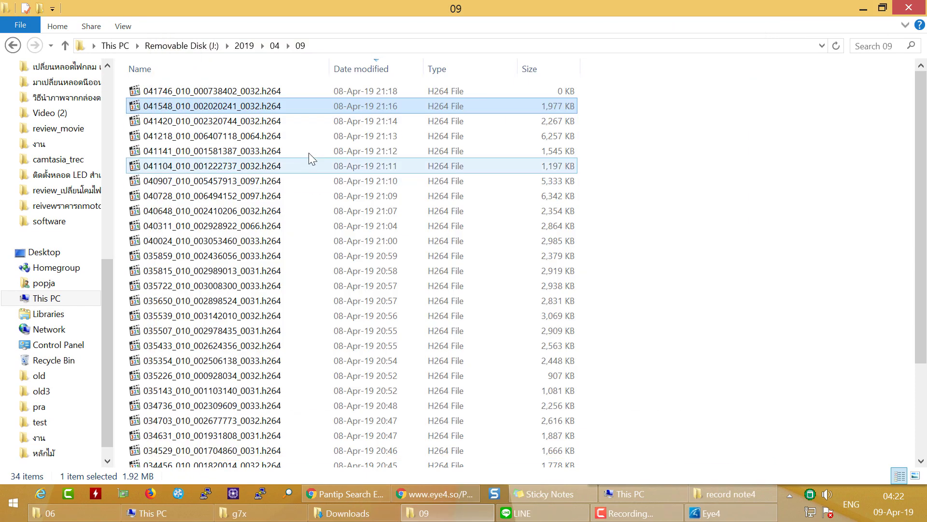
{"action": "double_click", "coordinate": [308, 151]}
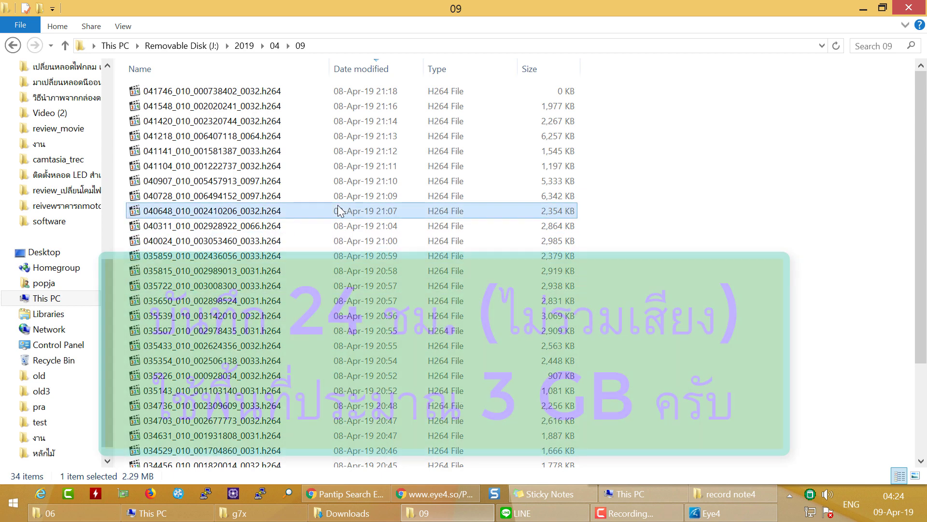
{"action": "left_click", "coordinate": [337, 165]}
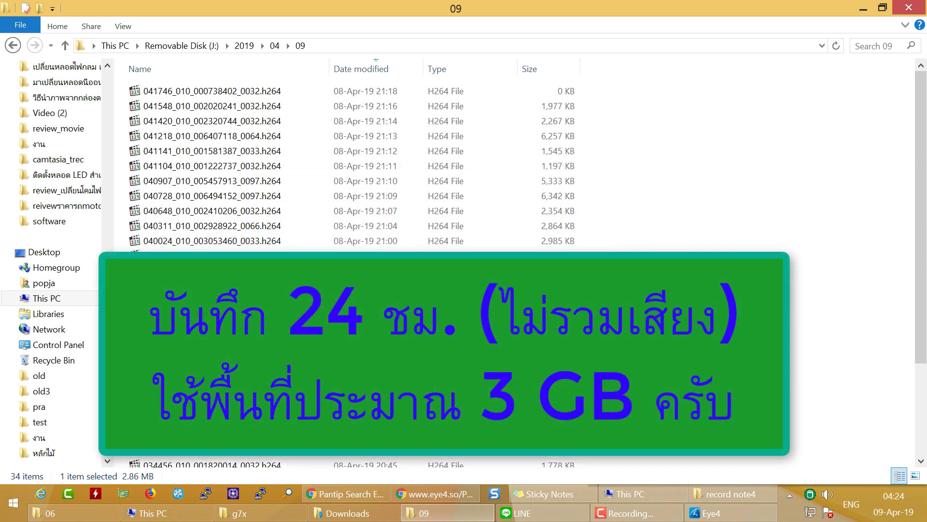
{"action": "left_click", "coordinate": [340, 230]}
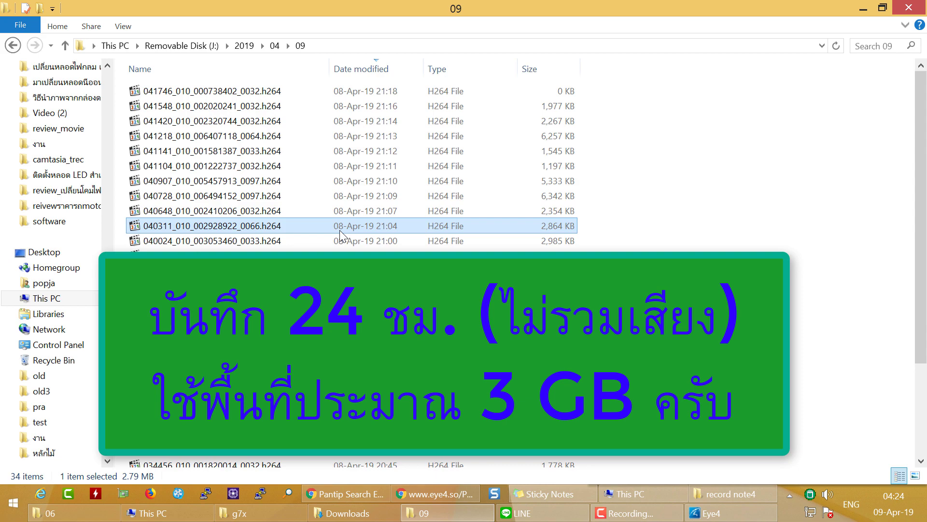
{"action": "left_click", "coordinate": [341, 300]}
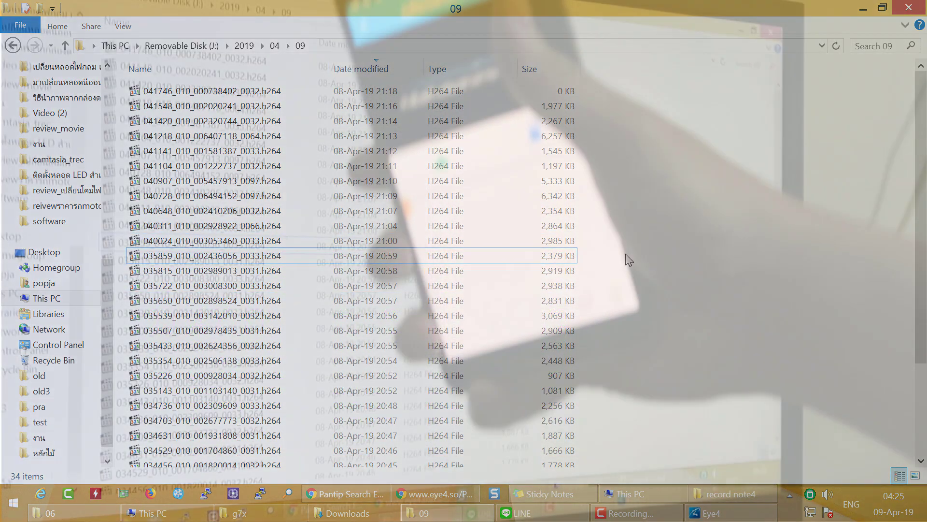